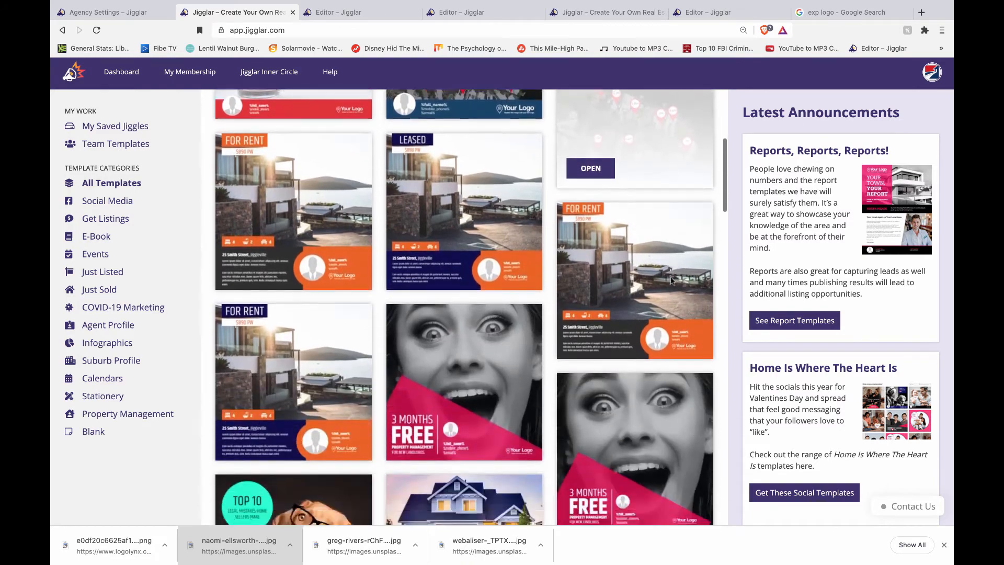
- Enter 'the property star' in the template search, then go to the My Account page
scroll(670, 280, "up", 20)
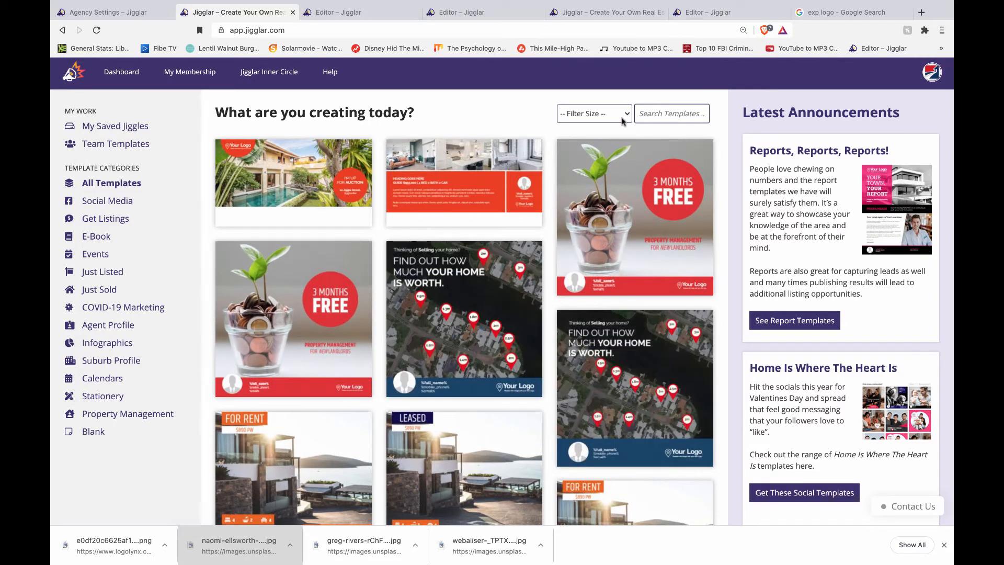
left_click(652, 114)
type("the")
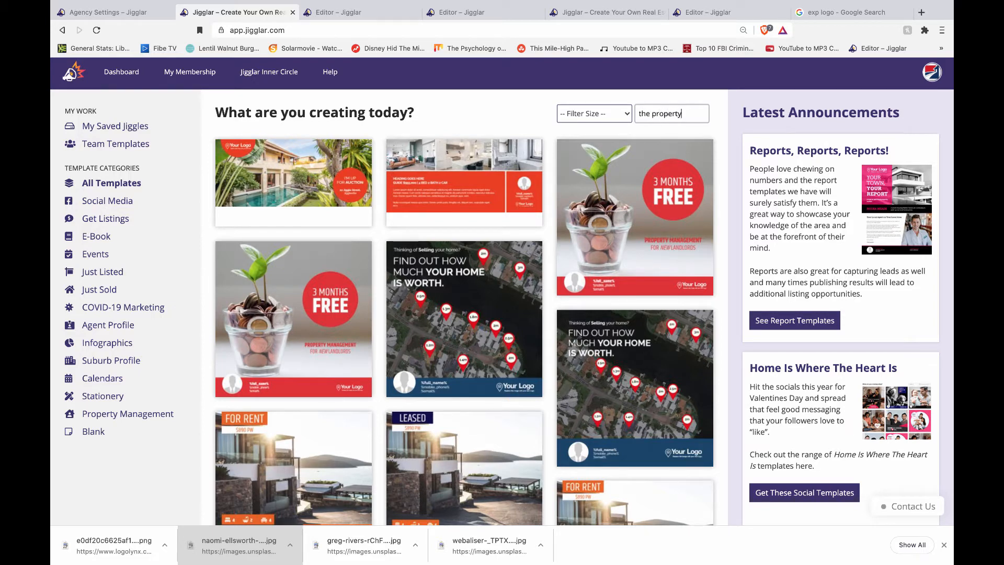
type("property star")
triple_click(667, 114)
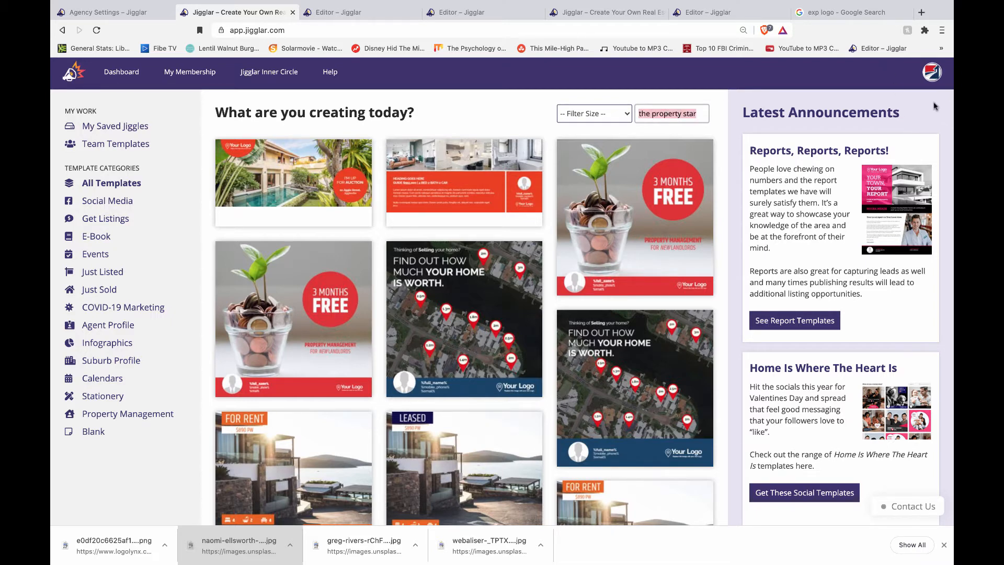
left_click(931, 75)
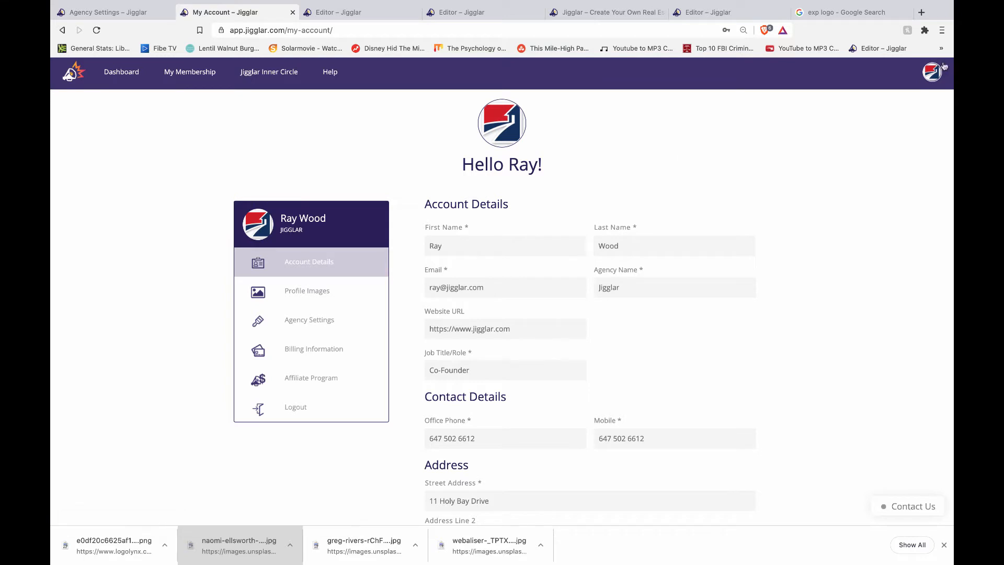
- Save EXP Realty as the agency brand in Agency Settings and return to the Dashboard
left_click(305, 321)
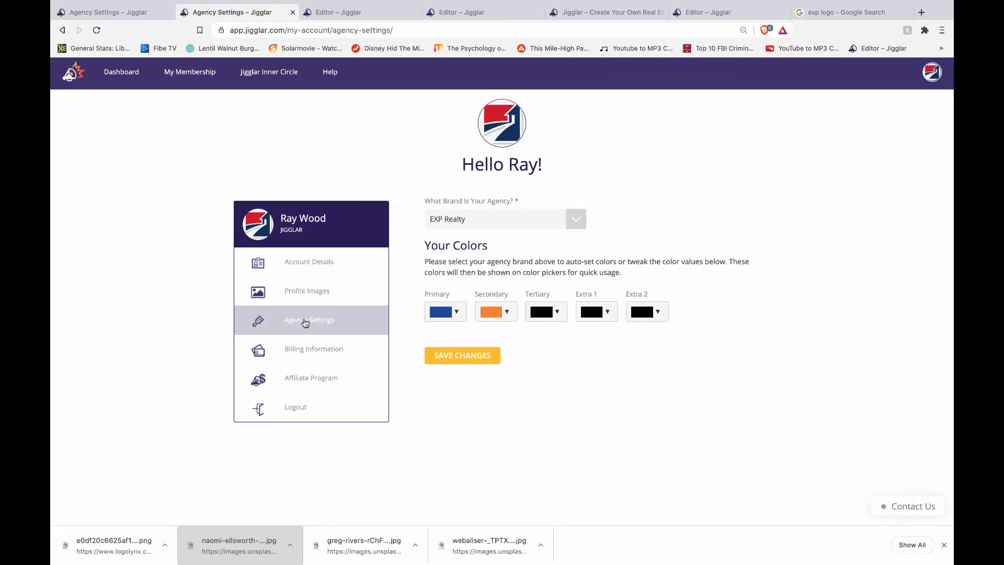
left_click(576, 220)
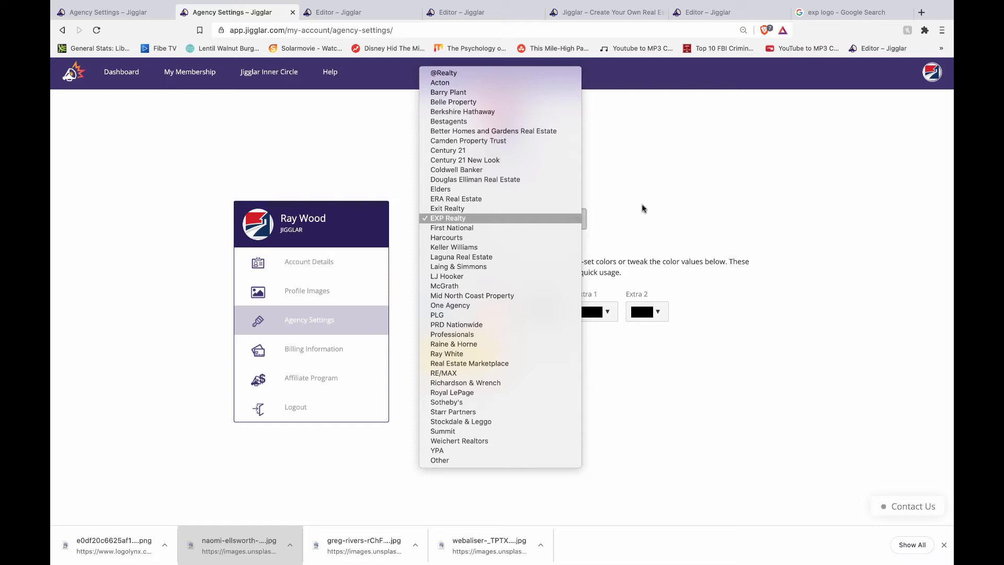
left_click(670, 213)
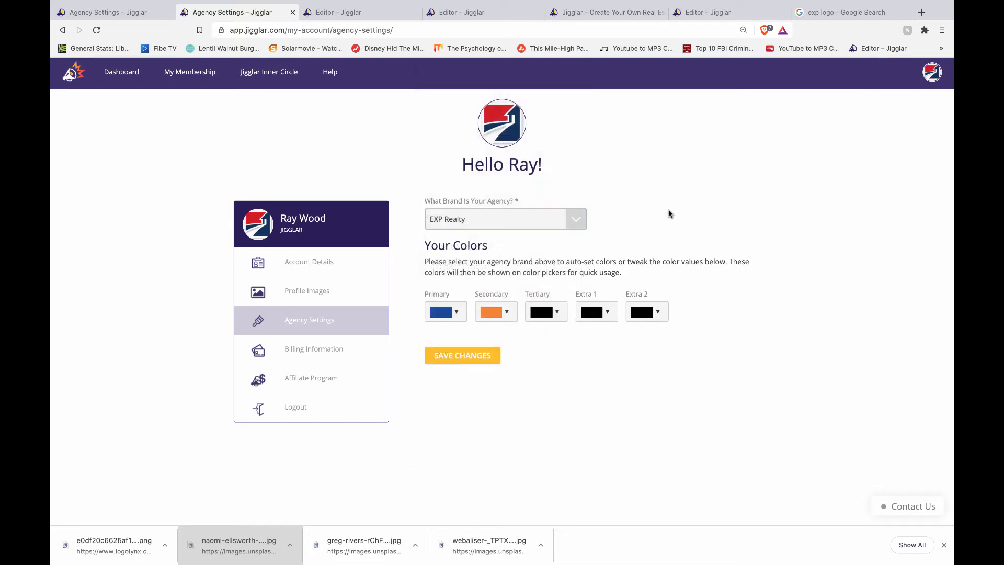
left_click(470, 356)
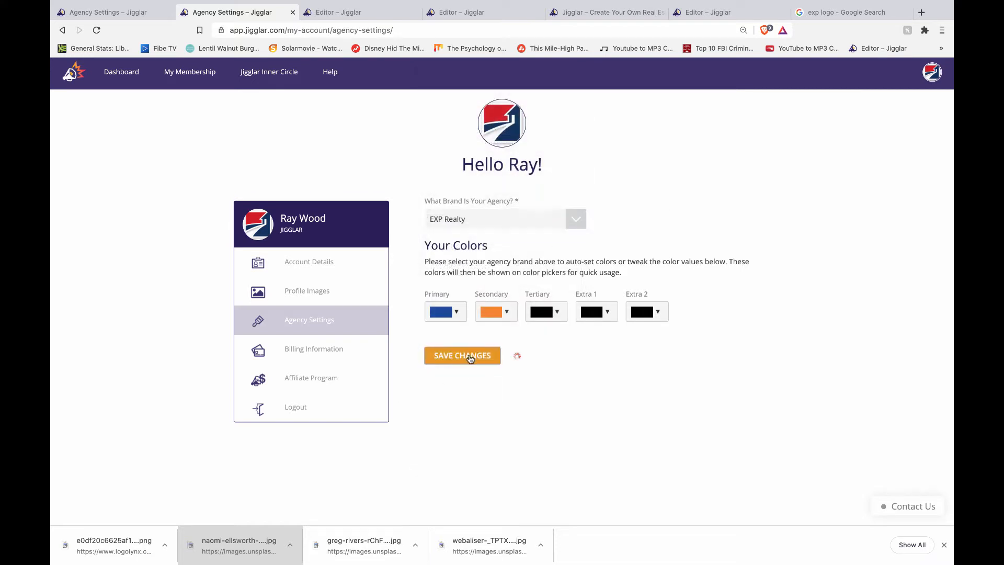
left_click(119, 78)
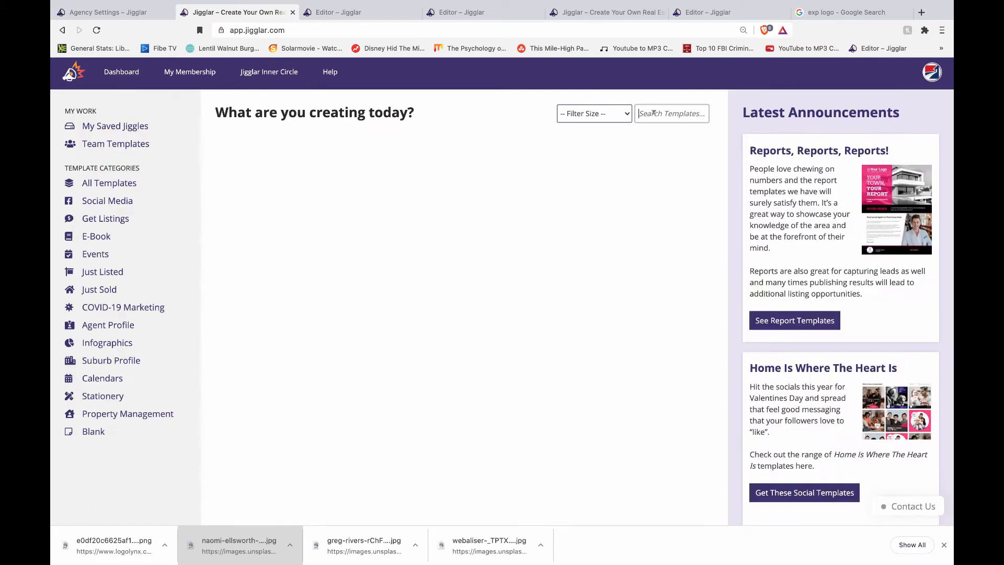
- Search templates for 'the property star' and open The Property Star Rural template
left_click(653, 113)
type("the property star")
key("Return")
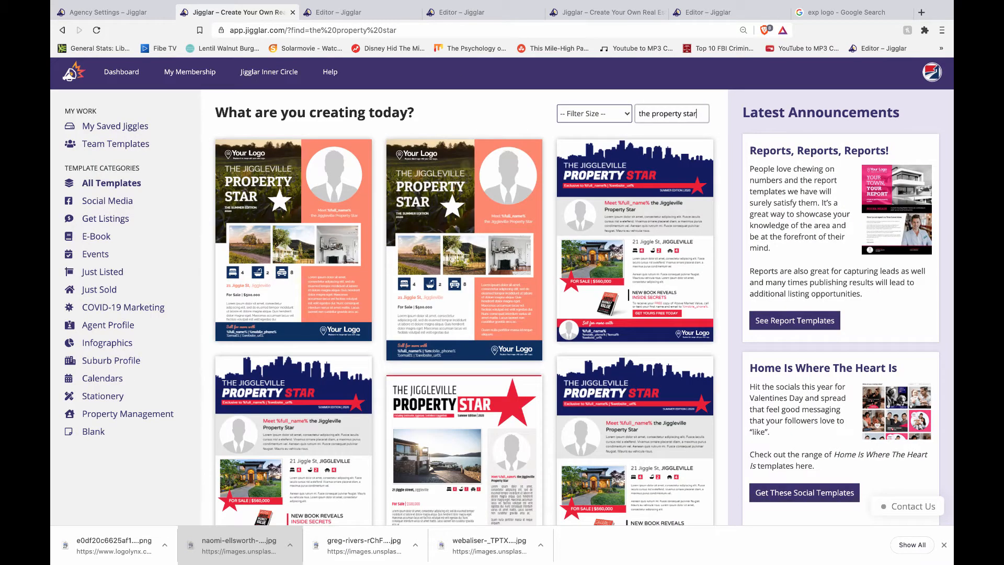
mouse_move(460, 288)
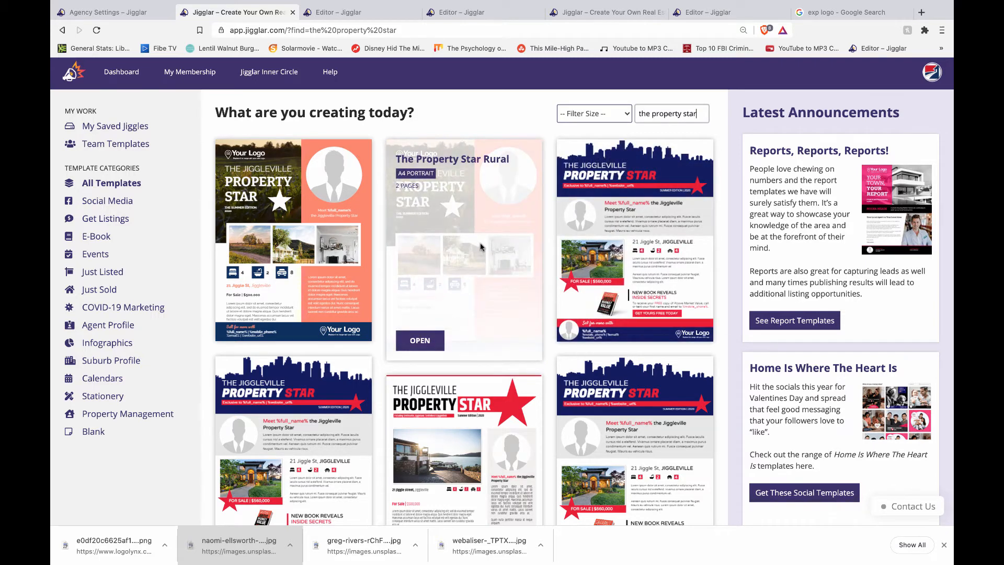
left_click(420, 339)
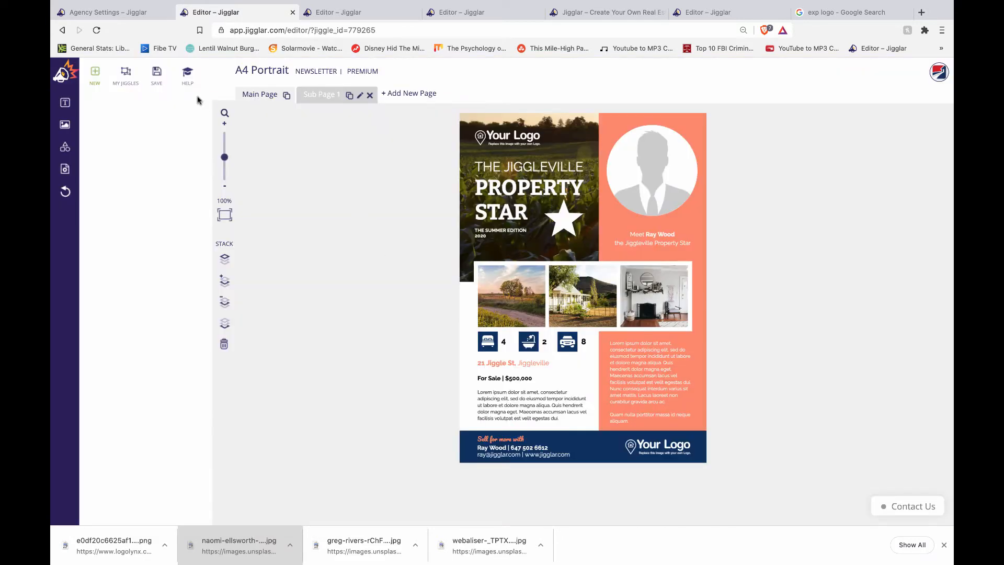
- Save the newsletter to My Jiggles as 'test' and switch to its second page
left_click(157, 79)
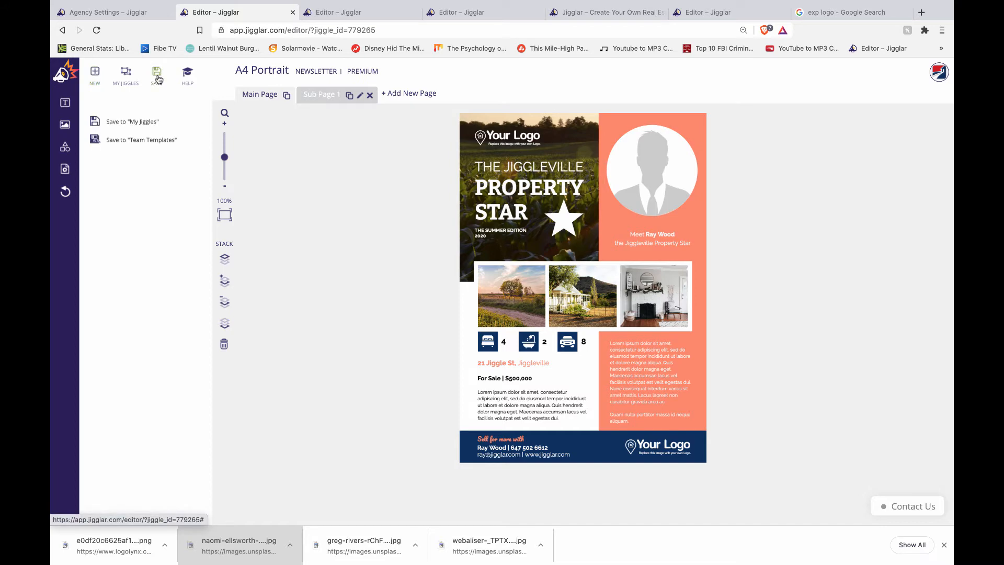
left_click(120, 122)
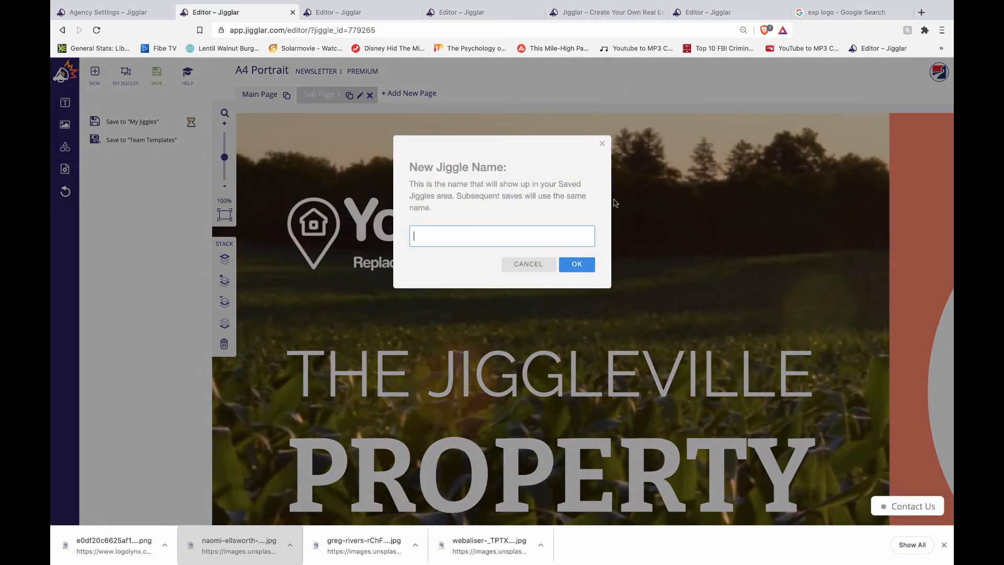
type("test")
key("Return")
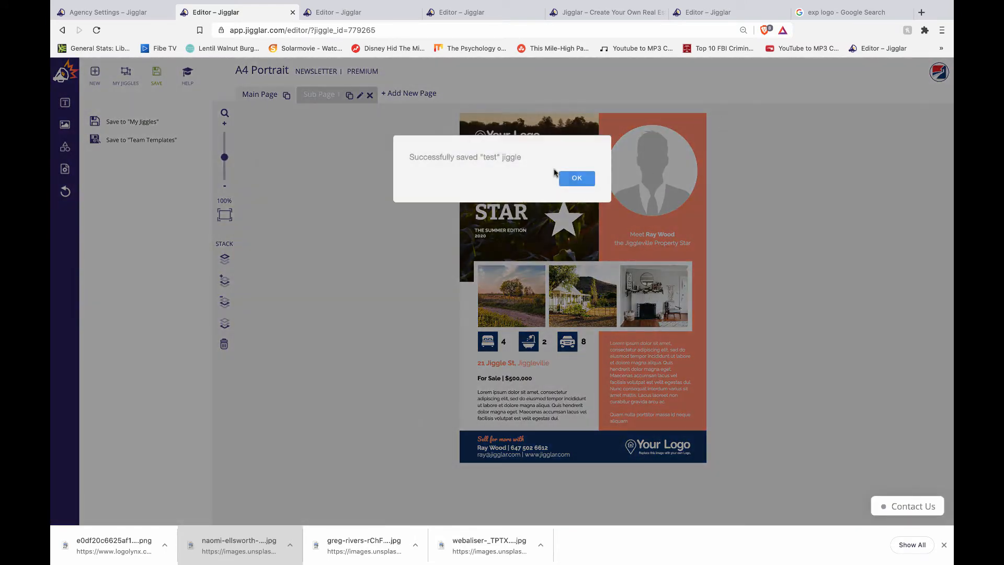
left_click(576, 179)
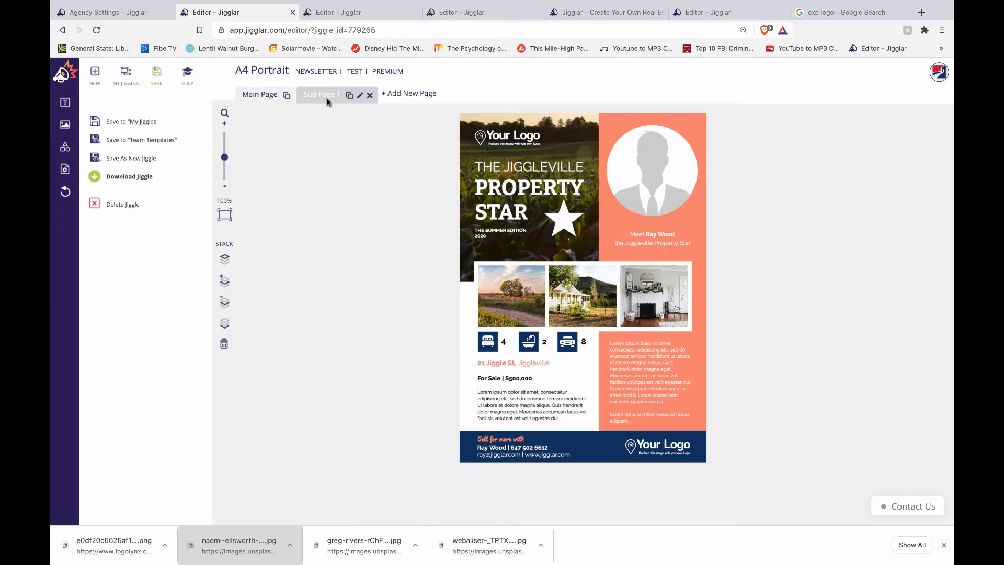
left_click(336, 96)
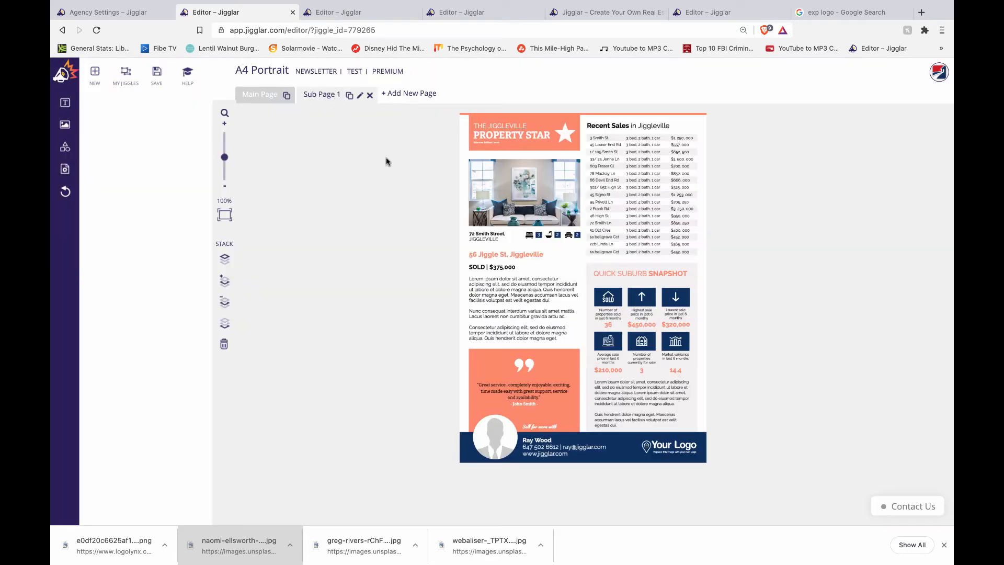
- Apply the agency colour scheme to the newsletter's cover page
left_click(263, 96)
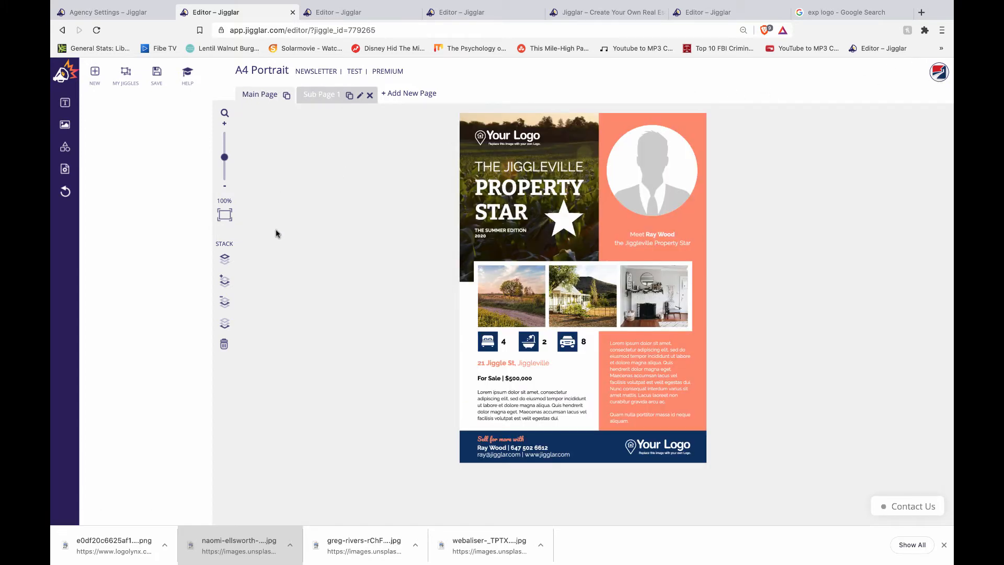
left_click(66, 169)
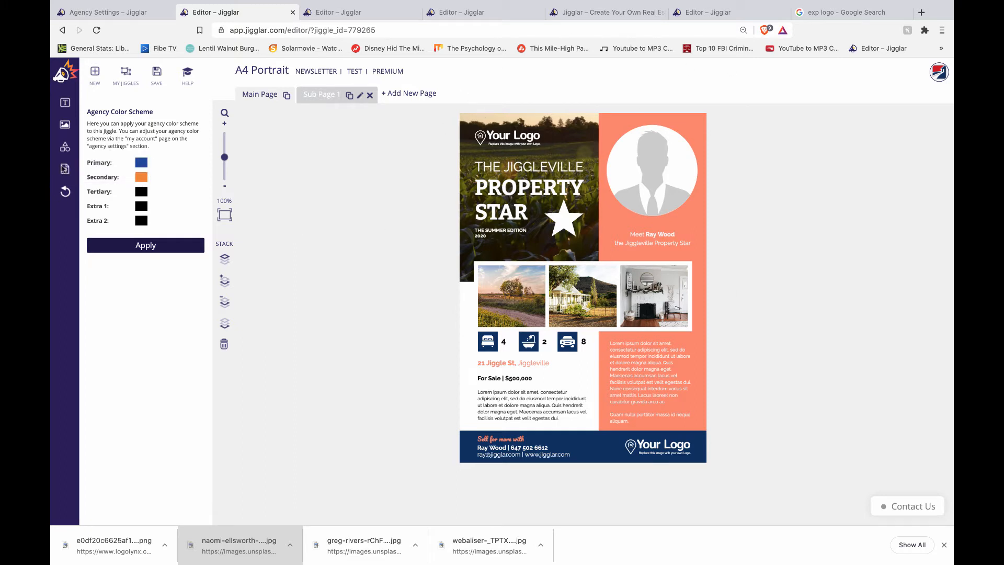
left_click(147, 247)
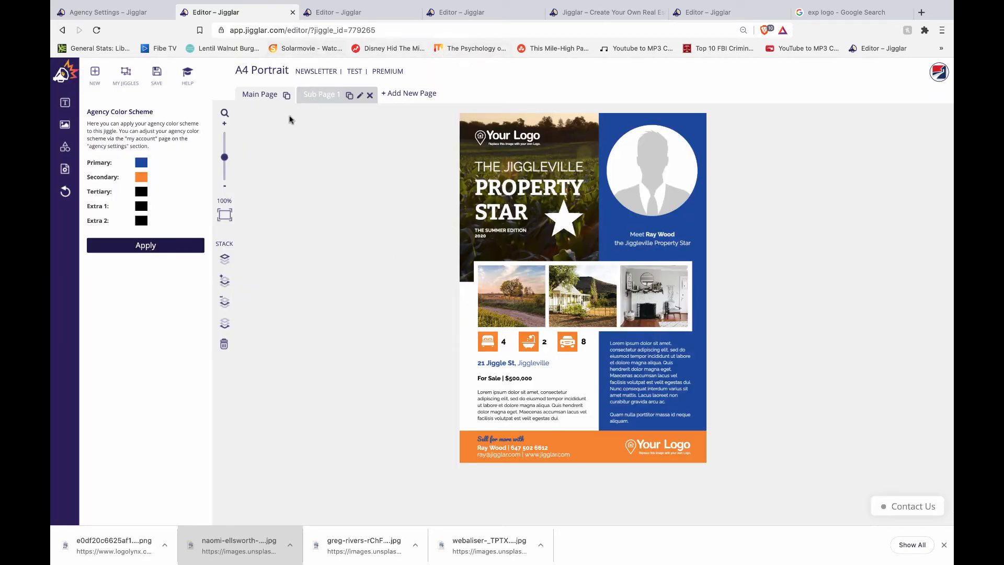
- Apply the agency colours to the second page and return to the cover
left_click(326, 96)
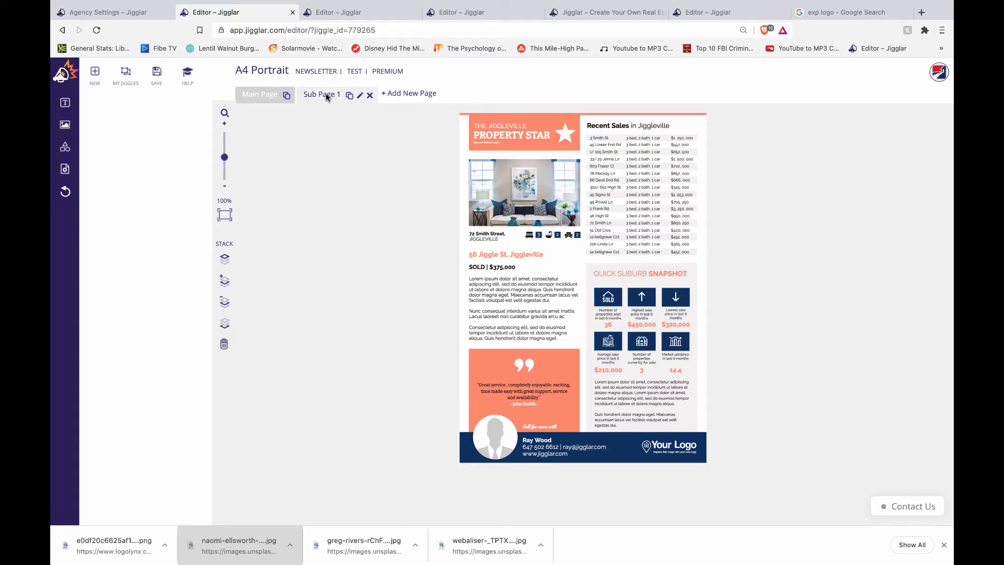
left_click(65, 169)
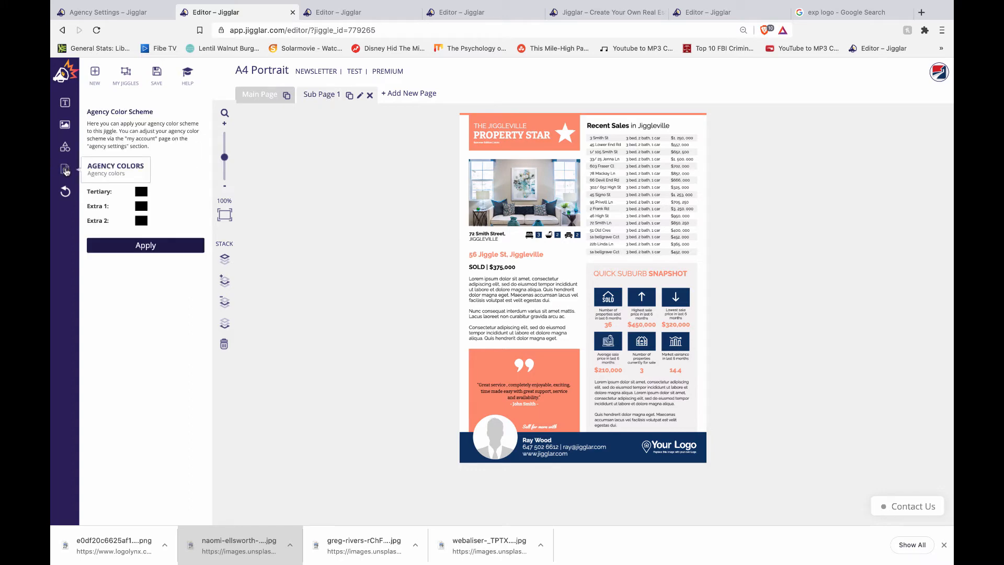
left_click(137, 246)
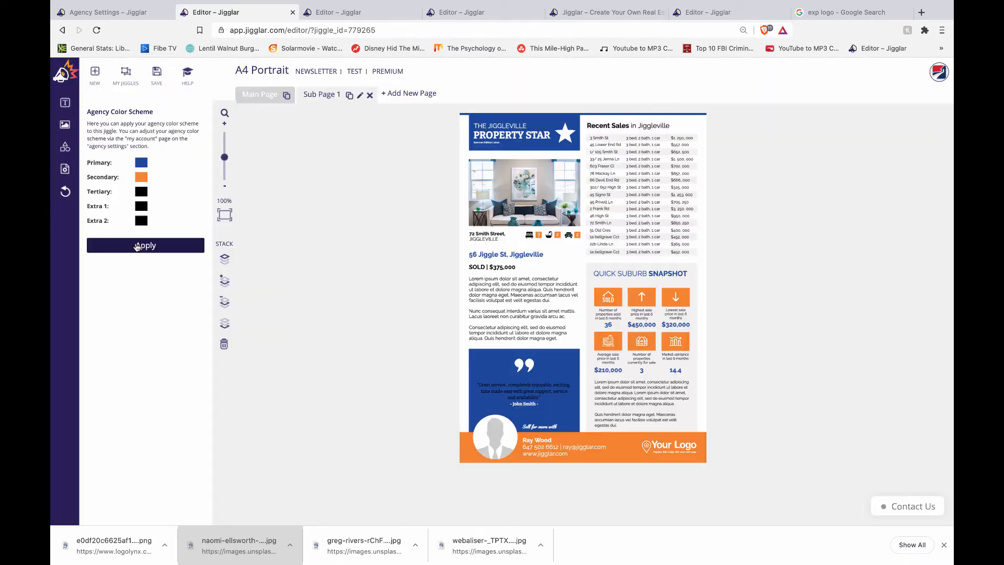
left_click(259, 95)
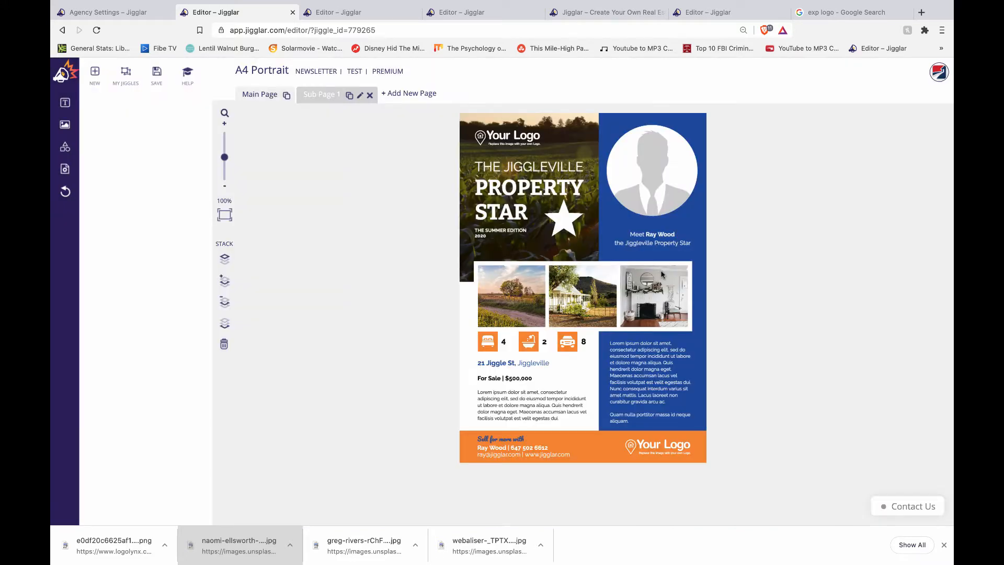
- Change the heading to 'THE BATON ROUGE PROPERTY STAR' and shrink it to fit one line
left_click(525, 166)
left_click(525, 167)
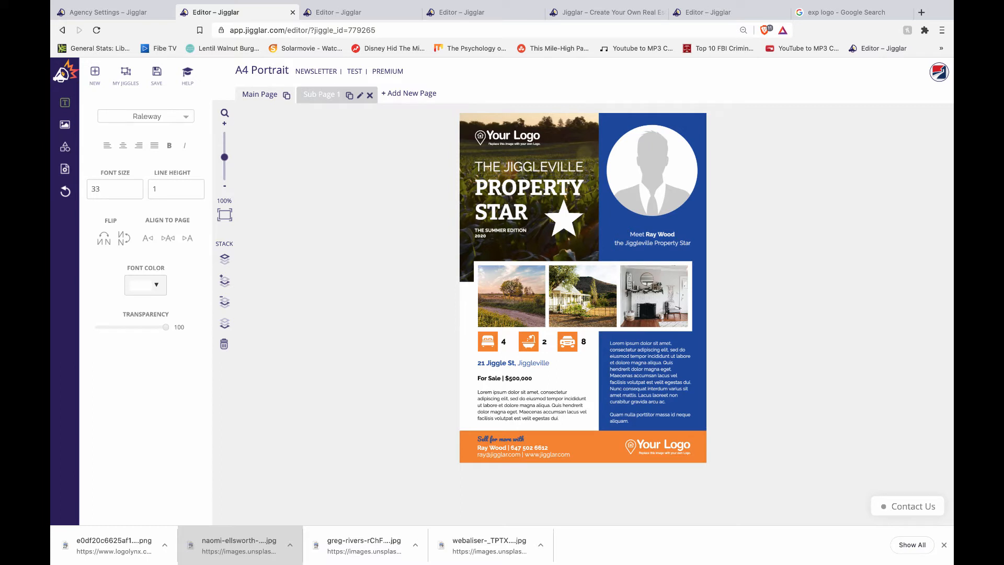
left_click_drag(504, 166, 581, 167)
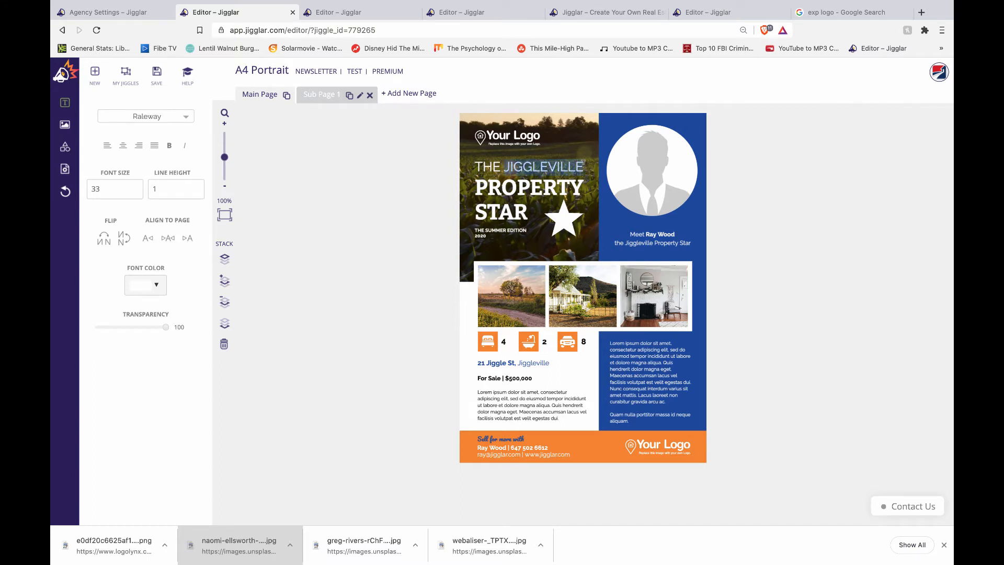
type("BATON ROUGE")
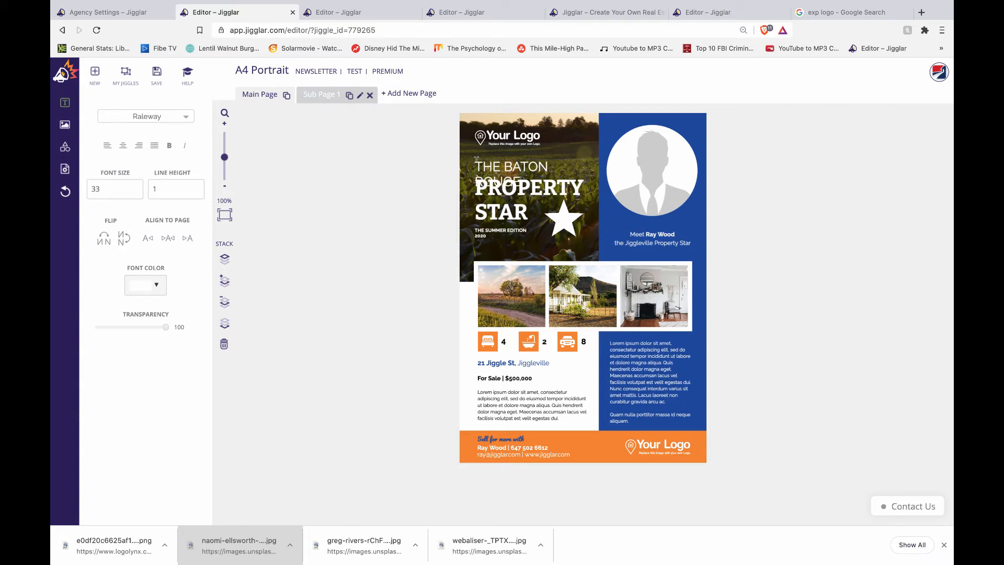
key("ctrl+a")
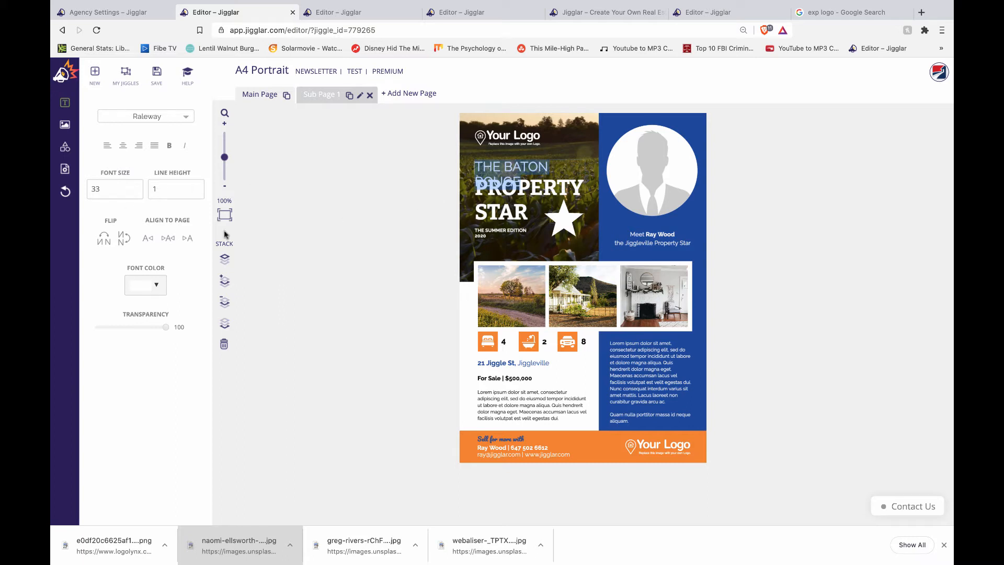
left_click(135, 193)
left_click(136, 192)
left_click(136, 193)
left_click(135, 193)
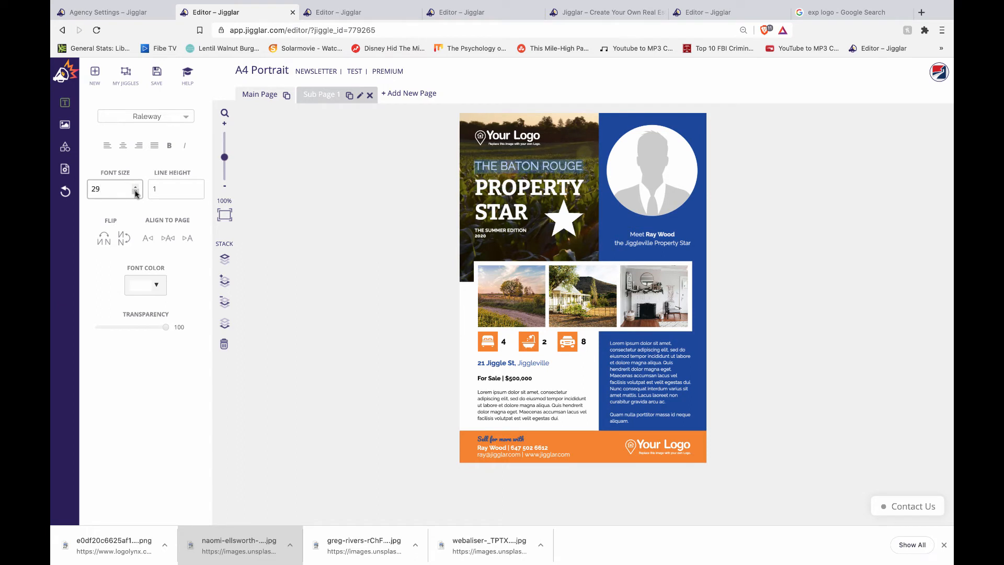
left_click(372, 231)
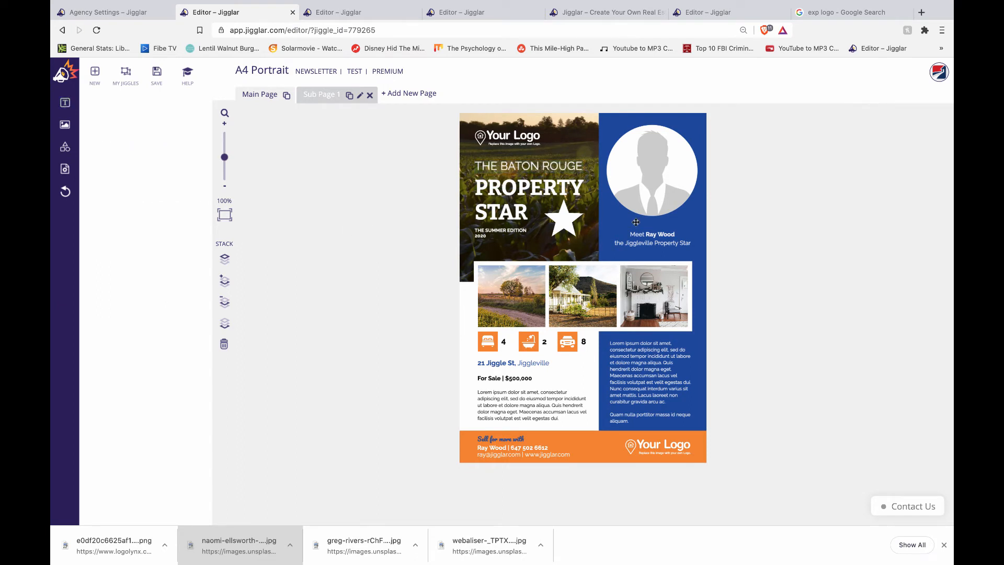
- Nudge the heading slightly lower and make the Summer Edition text box narrower
left_click_drag(570, 163, 570, 167)
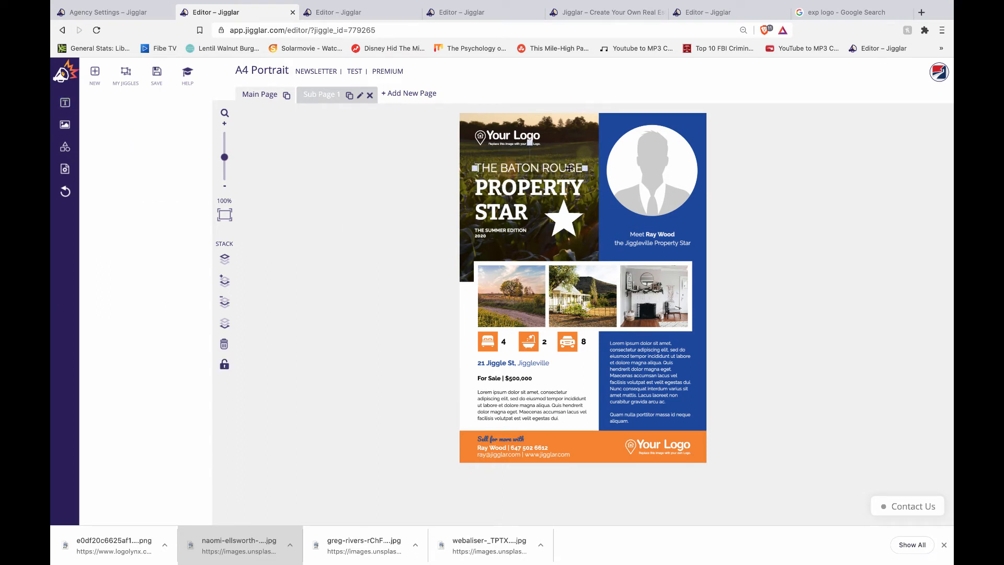
left_click(752, 195)
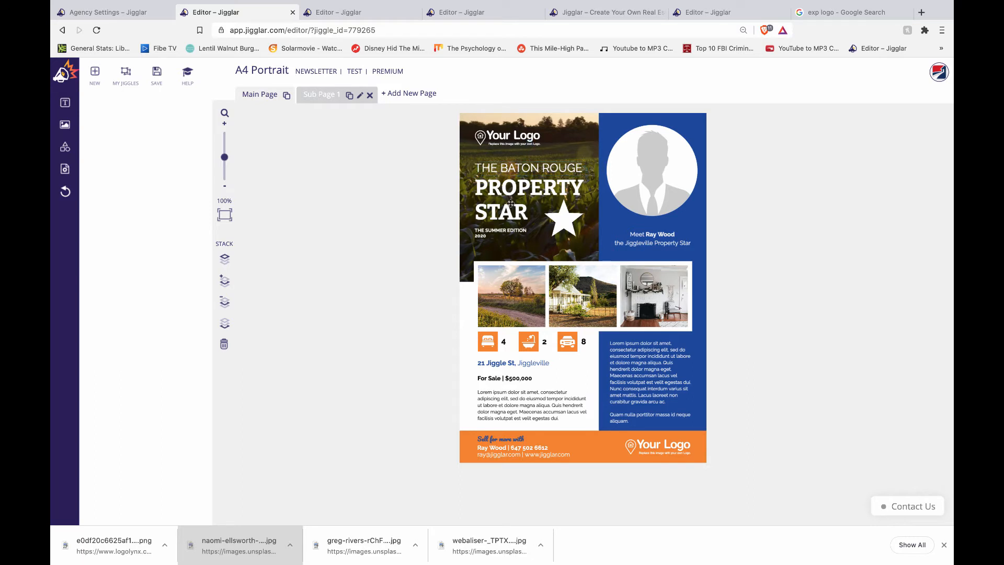
left_click(480, 231)
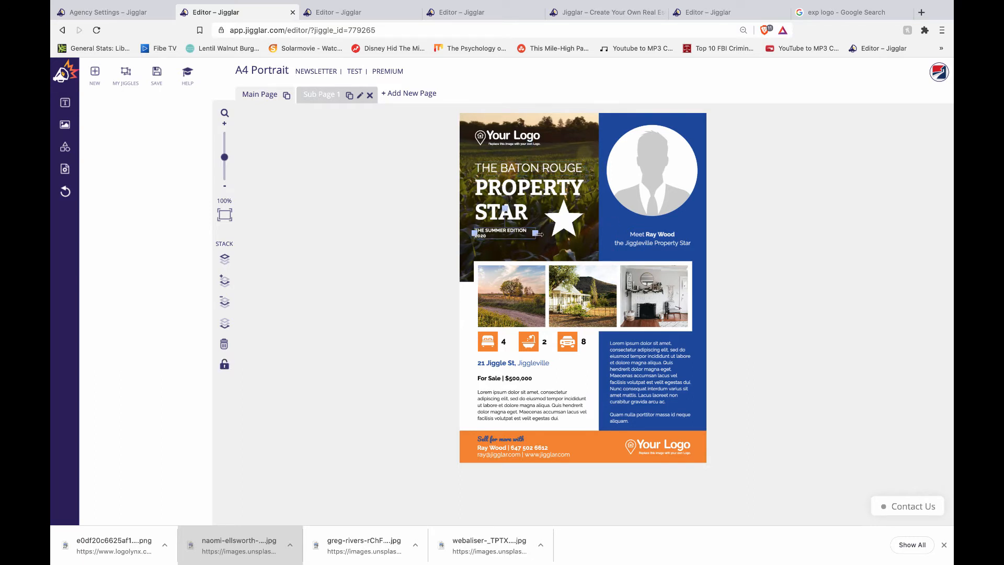
mouse_move(540, 234)
left_mouse_down()
mouse_move(558, 234)
mouse_move(533, 234)
left_mouse_up()
left_click(761, 193)
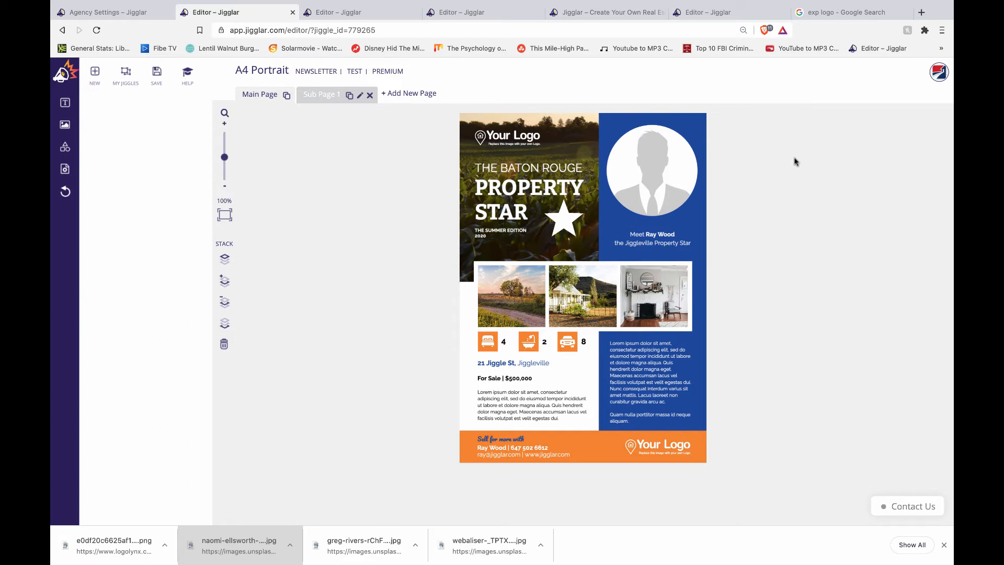
- Replace the circle's placeholder portrait with the man's headshot from the media library
left_click(654, 167)
key("Delete")
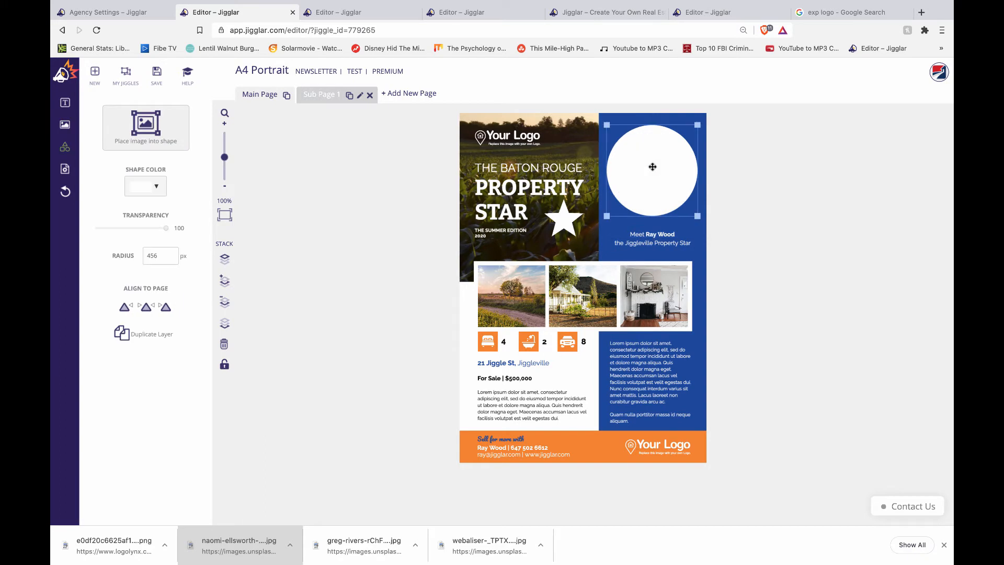
left_click(148, 121)
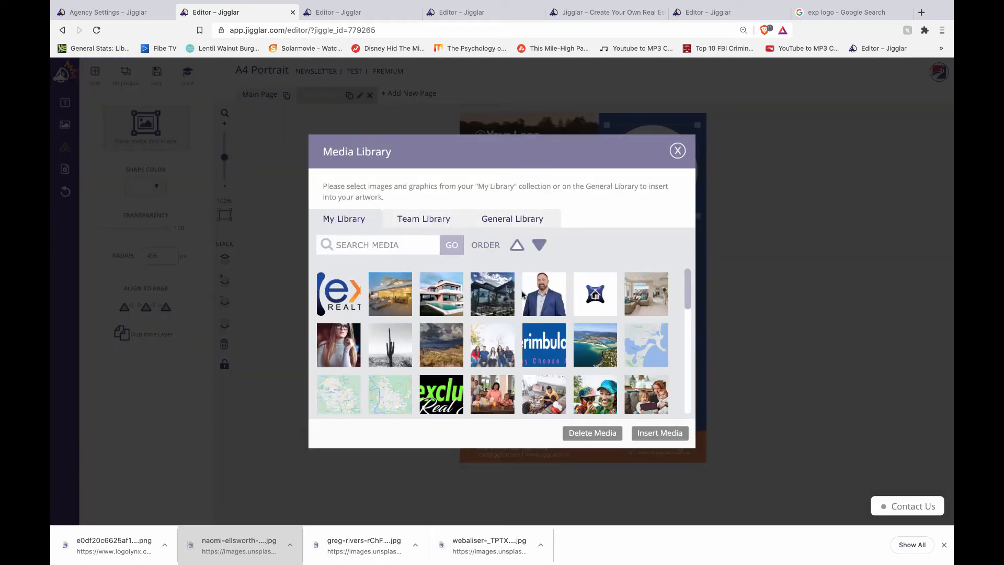
left_click(543, 291)
left_click(663, 433)
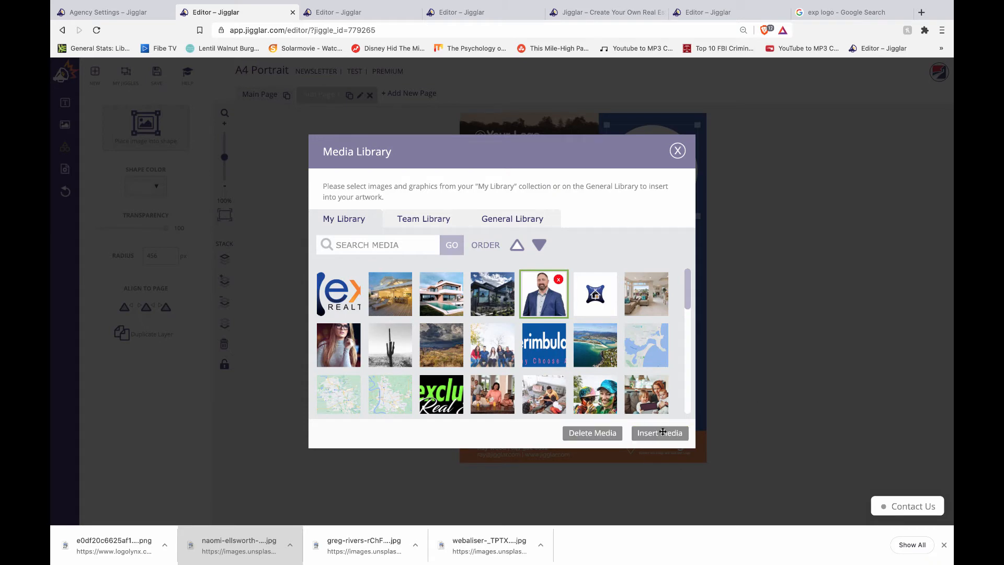
- Enlarge the headshot to 1282 px and centre it within the circle
left_click_drag(645, 163, 666, 195)
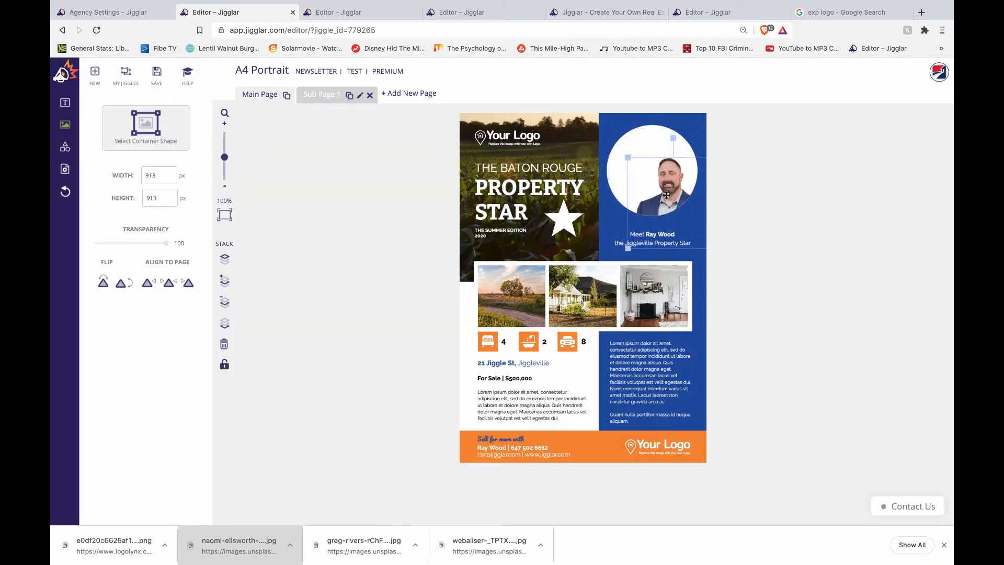
left_click_drag(628, 158, 590, 120)
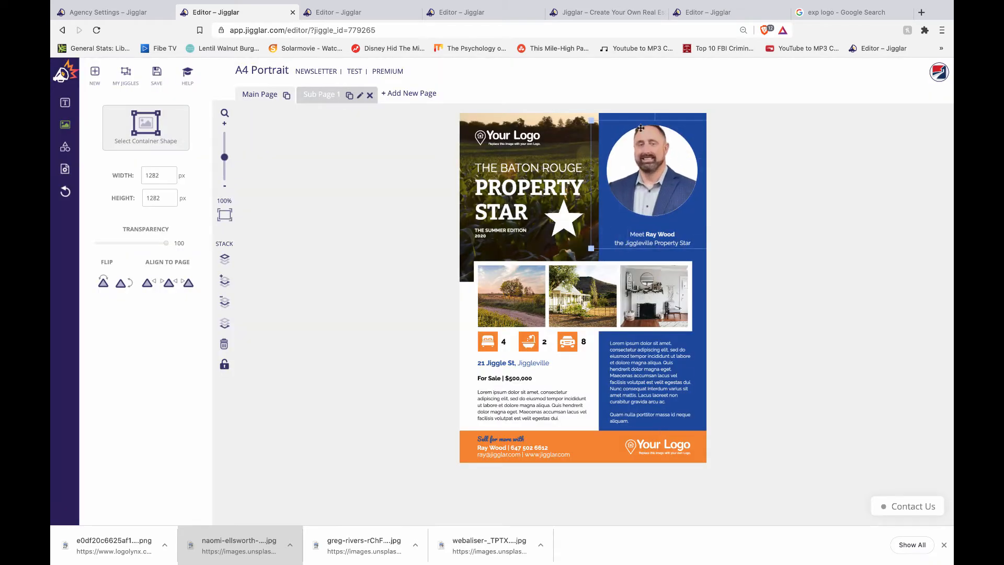
left_click_drag(652, 159, 654, 166)
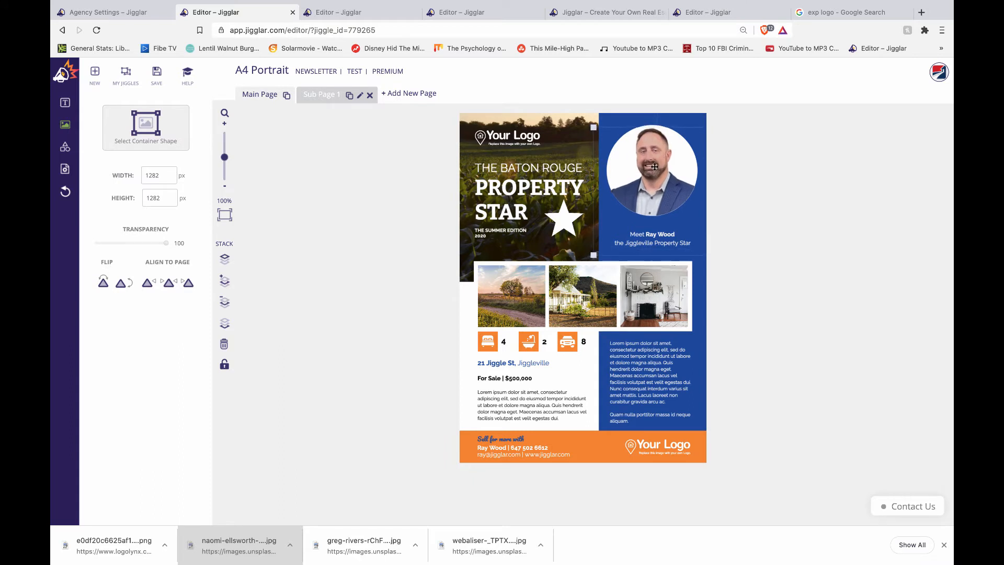
left_click(757, 212)
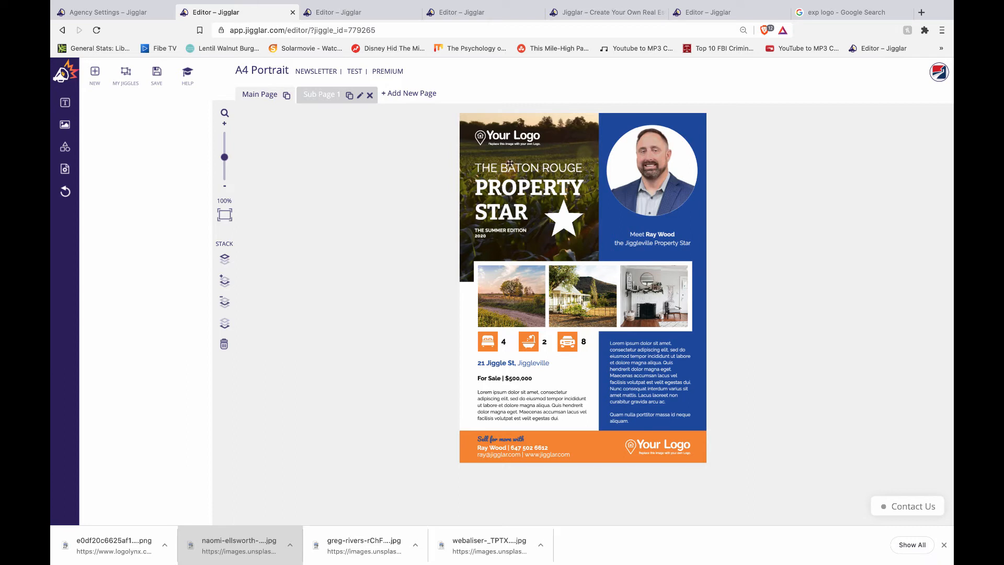
- Insert the eXp Realty logo from the image library at the top-left, over the Your Logo placeholder
left_click(504, 141)
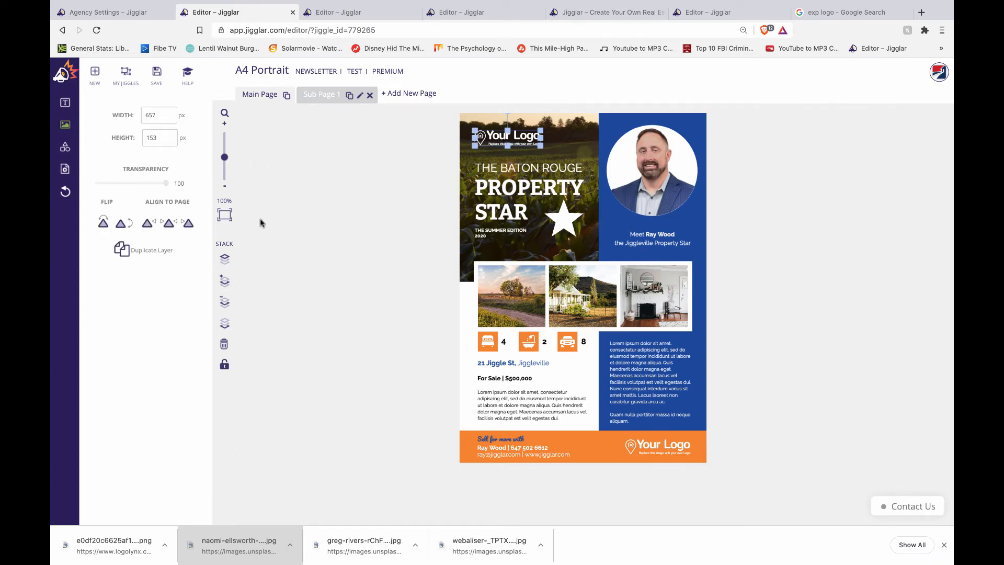
left_click(327, 263)
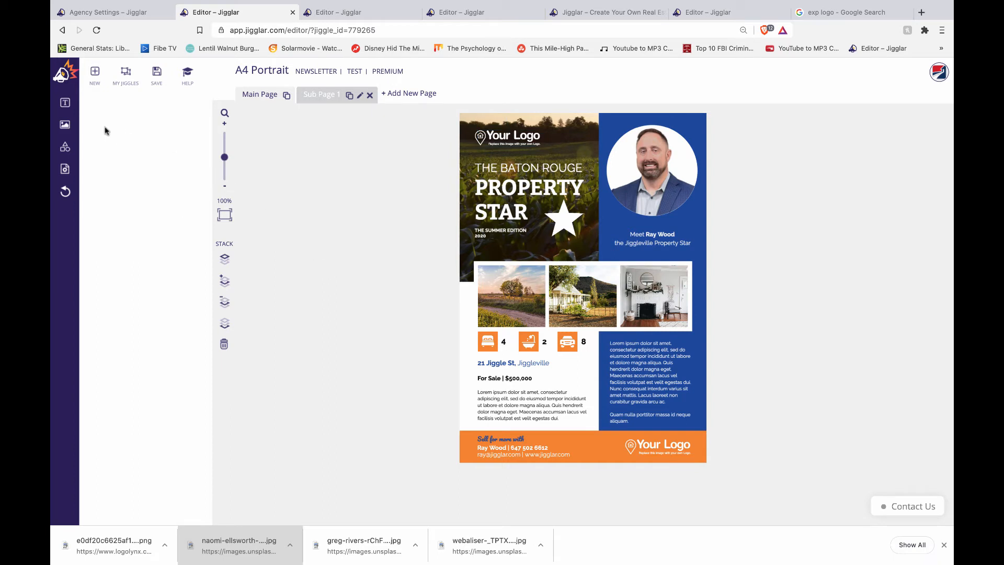
left_click(65, 124)
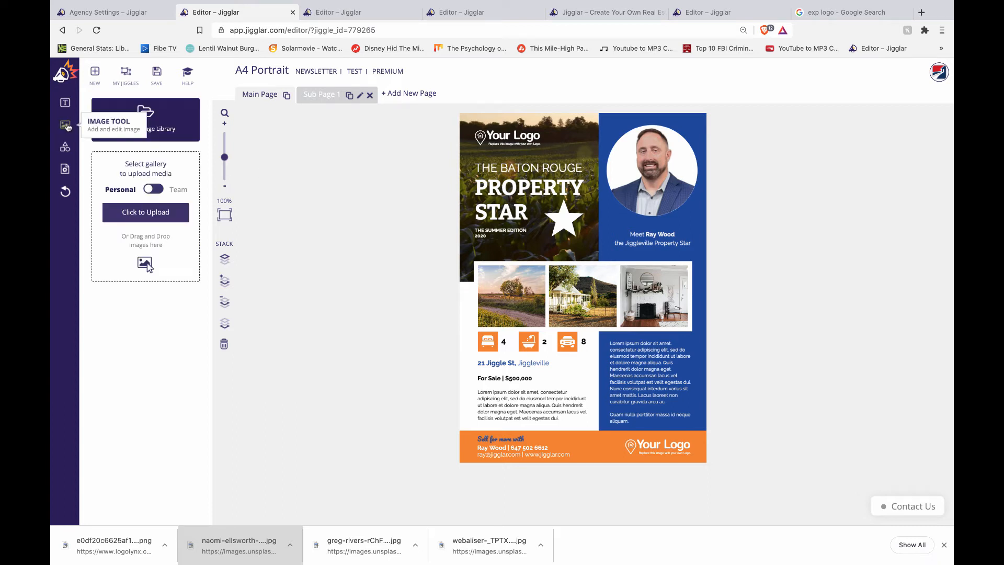
left_click(161, 124)
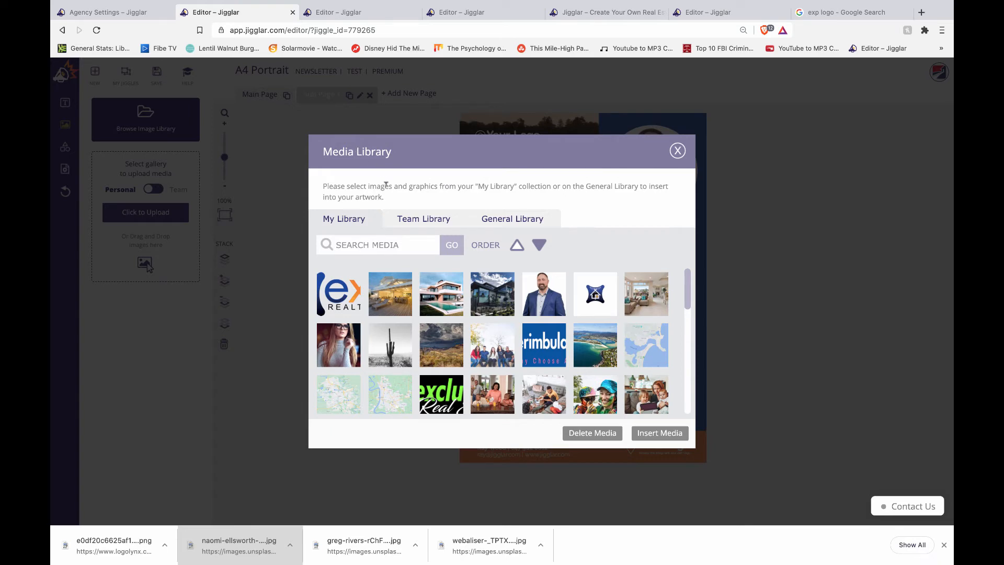
left_click(339, 297)
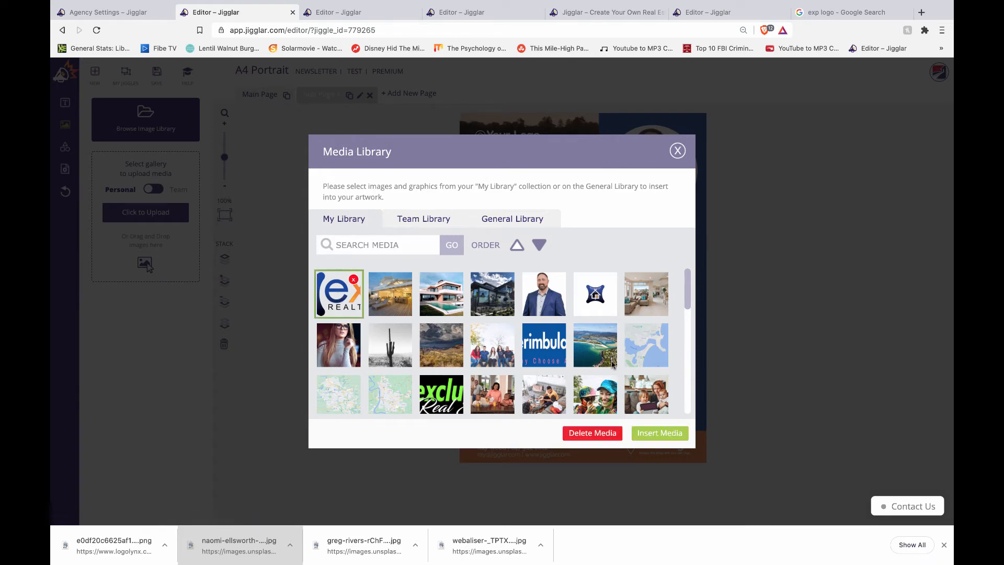
left_click(658, 433)
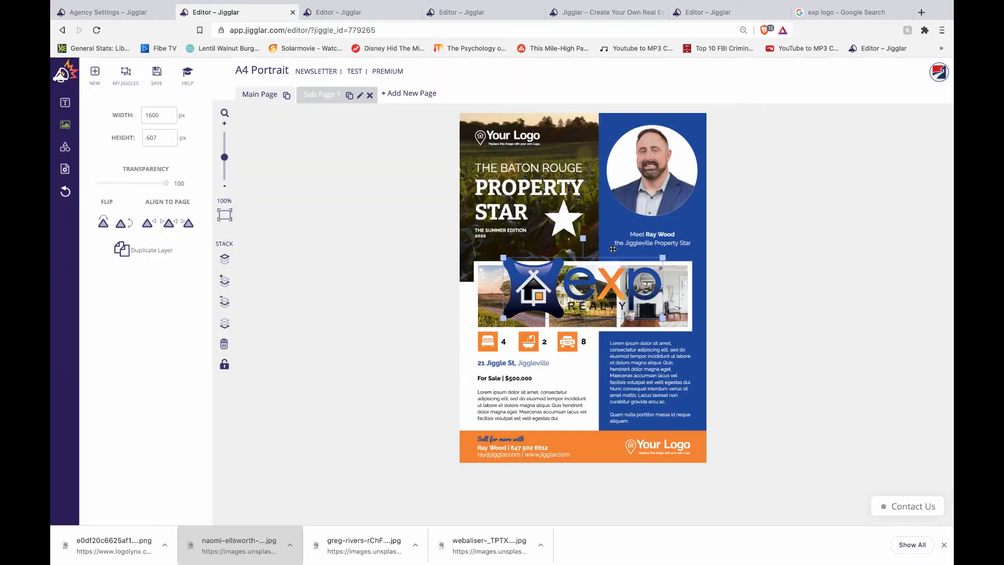
left_click_drag(612, 249, 593, 132)
left_click(493, 139)
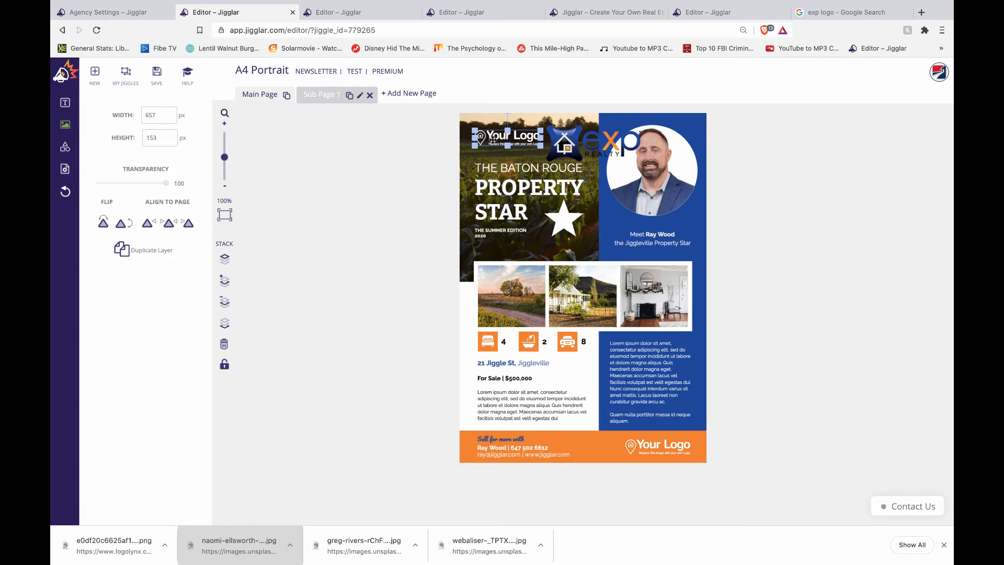
- Delete the top Your Logo placeholder and set the eXp logo in its spot
key("Delete")
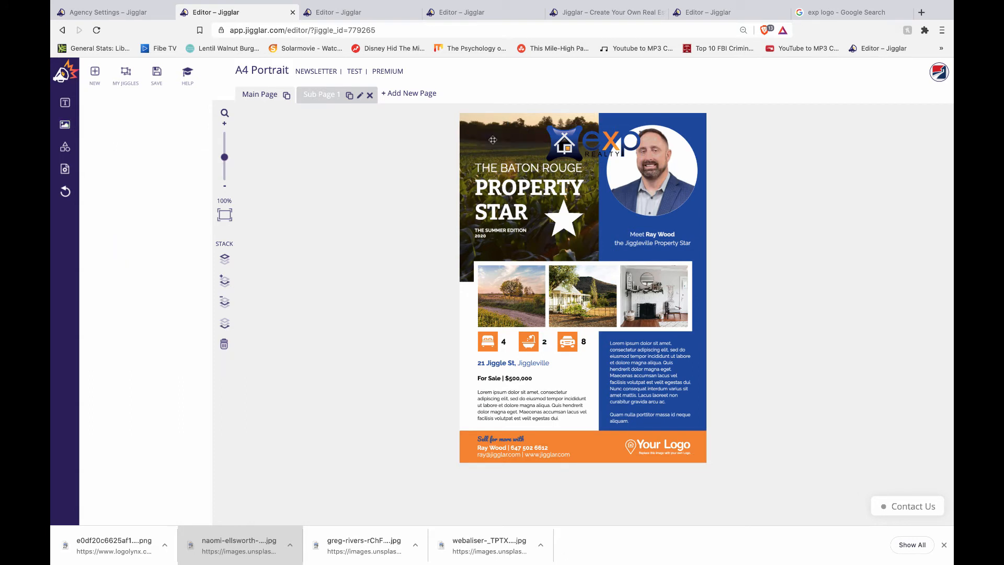
left_click_drag(565, 142, 531, 136)
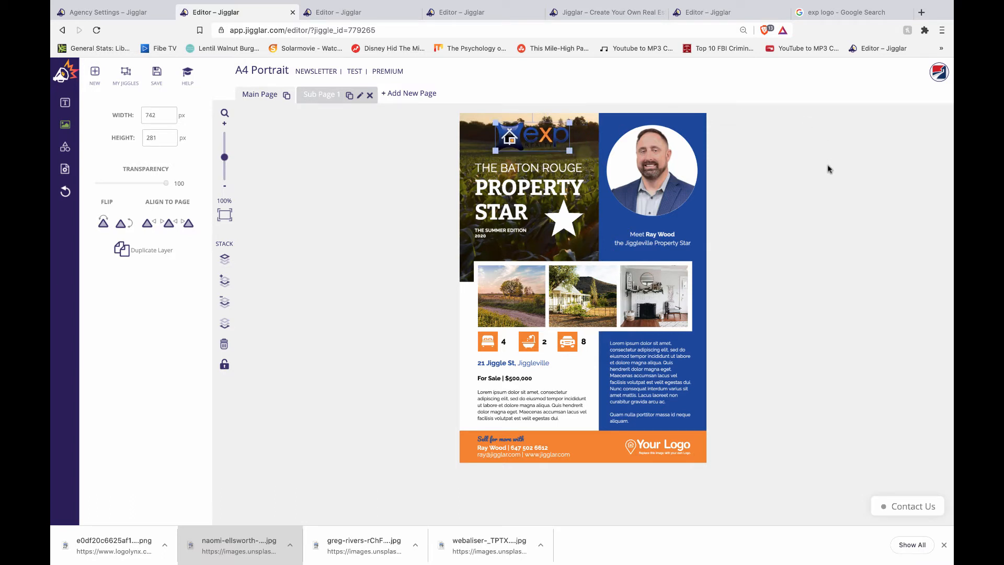
left_click_drag(530, 141, 572, 152)
- Raise the headline and Summer Edition text, then move the eXp logo down to the footer
mouse_move(503, 171)
left_mouse_down()
mouse_move(503, 159)
mouse_move(507, 188)
mouse_move(506, 178)
left_mouse_up()
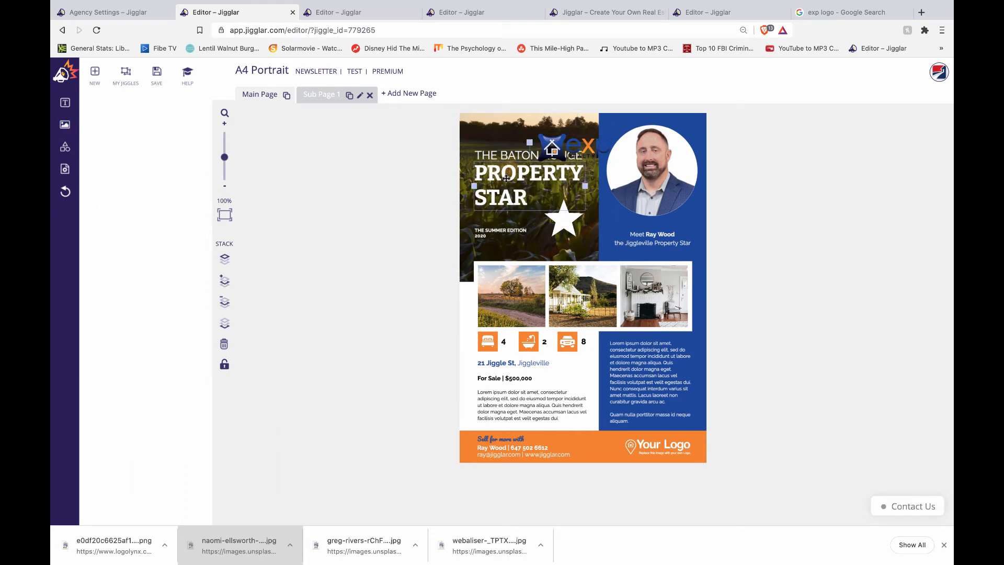
left_click_drag(512, 232, 510, 212)
mouse_move(574, 216)
left_mouse_down()
mouse_move(567, 203)
mouse_move(601, 243)
mouse_move(563, 208)
left_mouse_up()
left_click(777, 206)
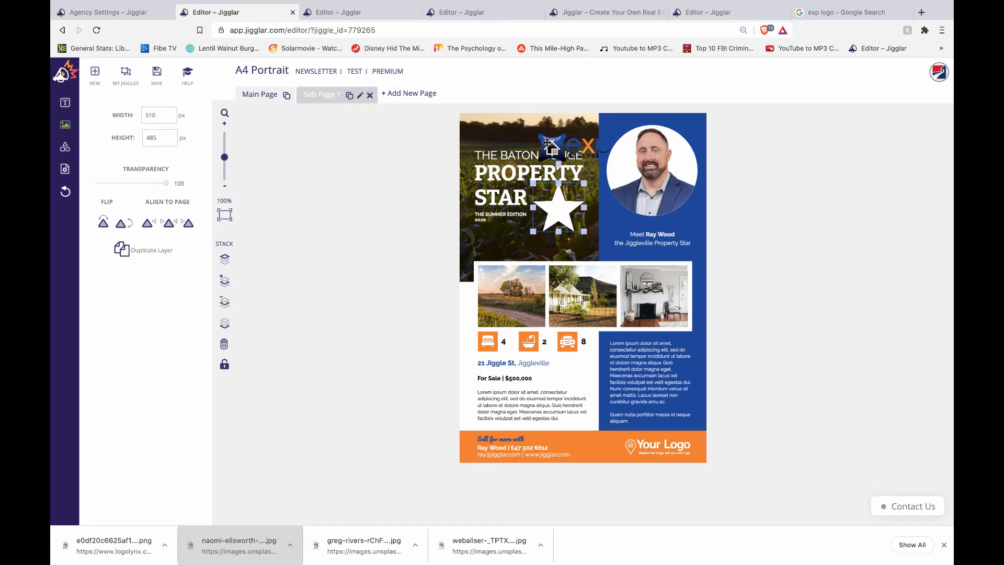
left_click_drag(549, 143, 555, 440)
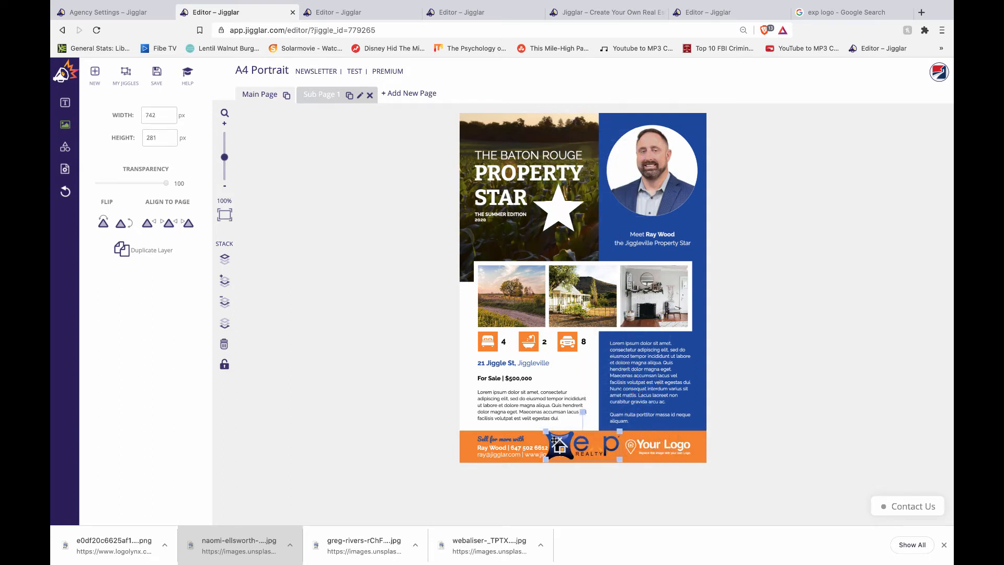
- Delete the footer's Your Logo placeholder and slide the eXp logo to the right
left_click(668, 448)
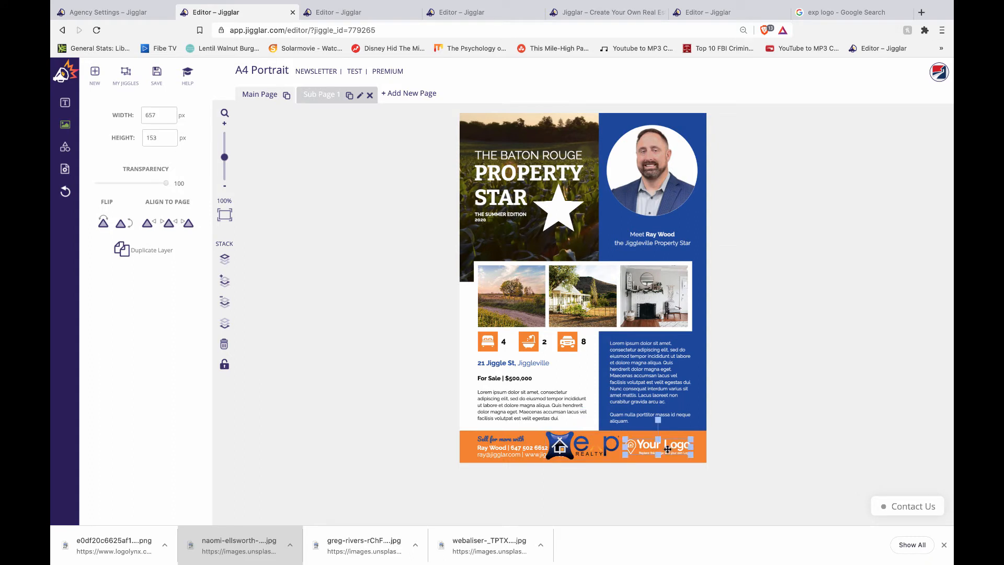
key("Delete")
left_click_drag(592, 442, 638, 396)
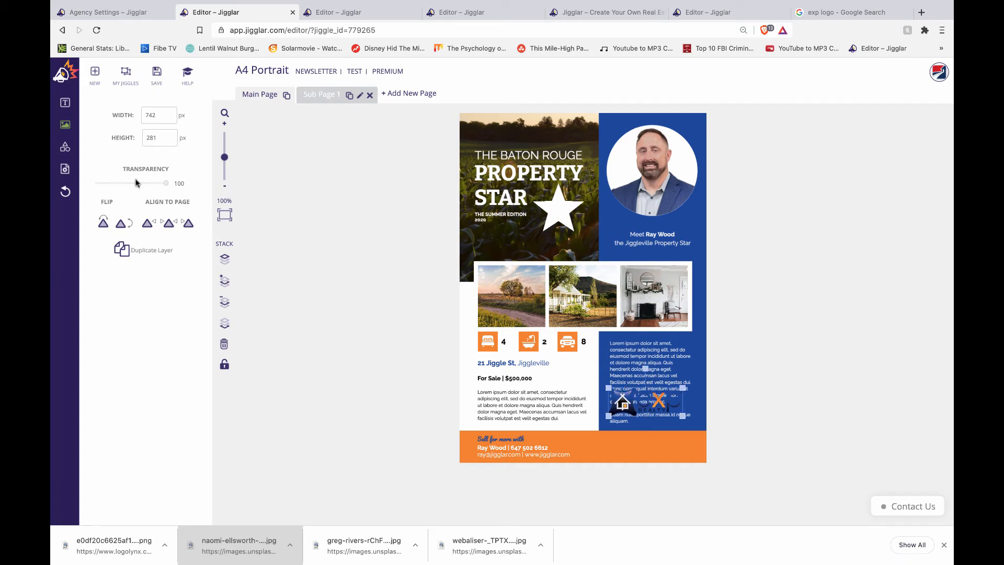
- Add a blue rectangle sized to cover the footer's right section up to the flyer edge
left_click(65, 146)
left_click(111, 120)
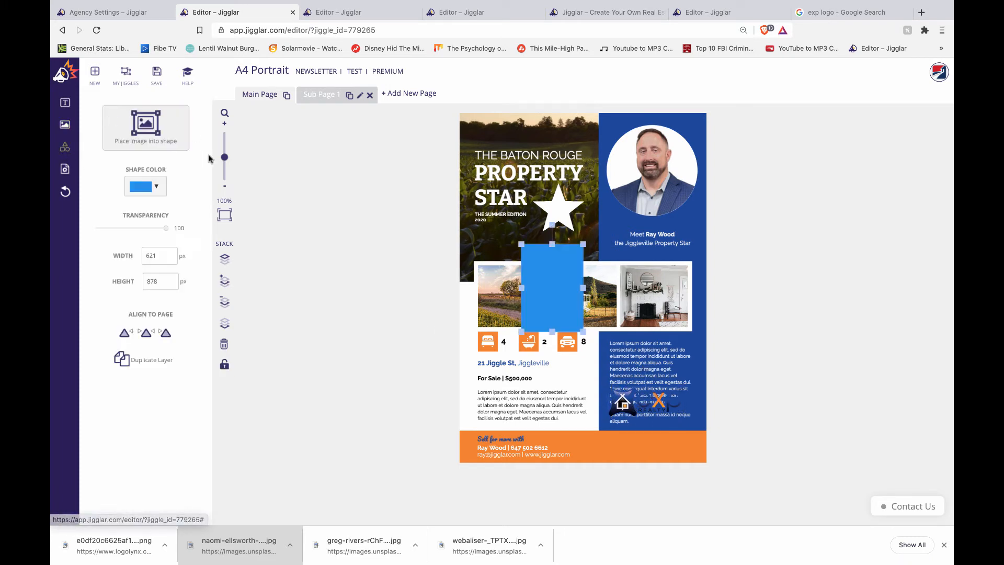
left_click_drag(553, 244, 641, 452)
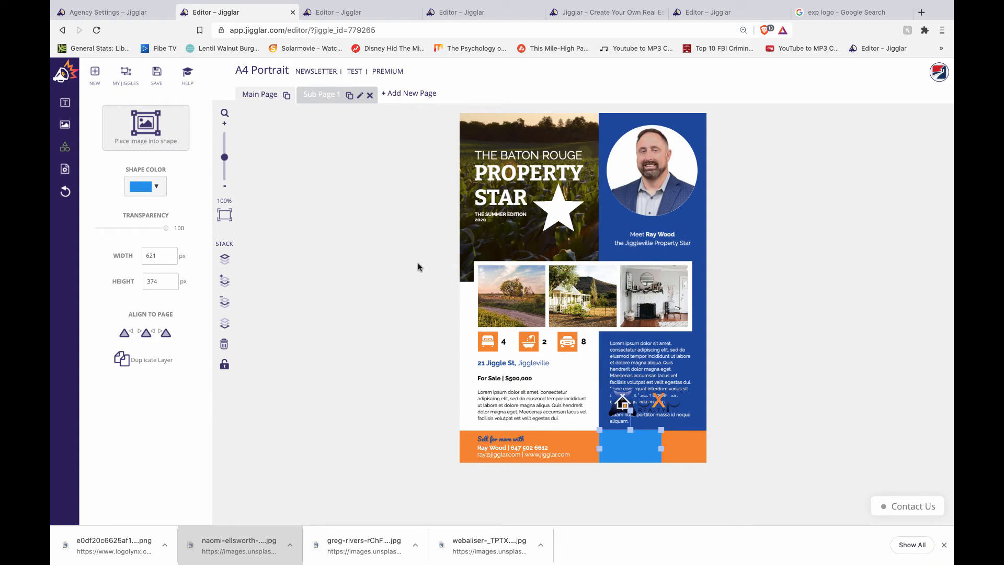
key("super+equal")
scroll(418, 267, "down", 3)
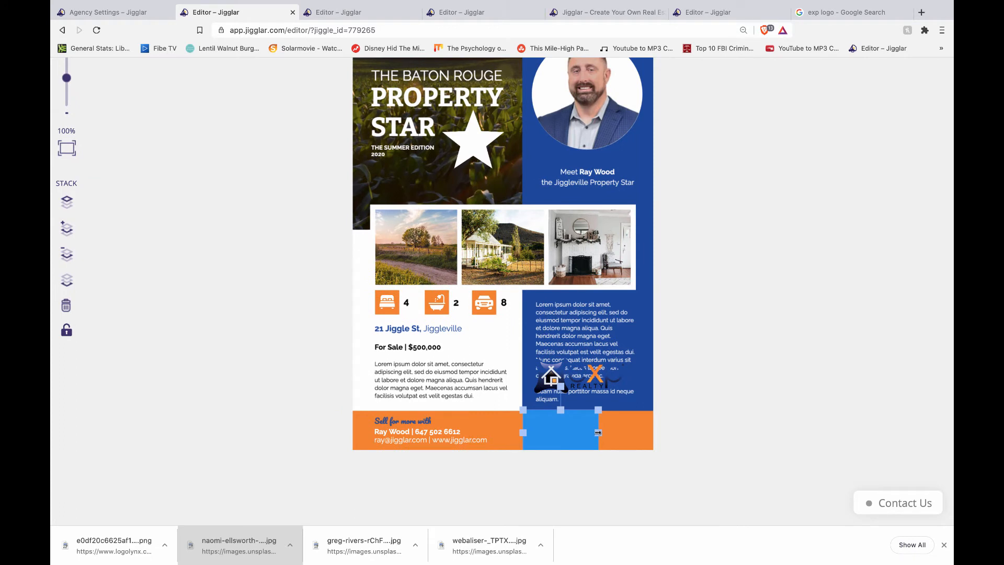
left_click_drag(598, 433, 654, 434)
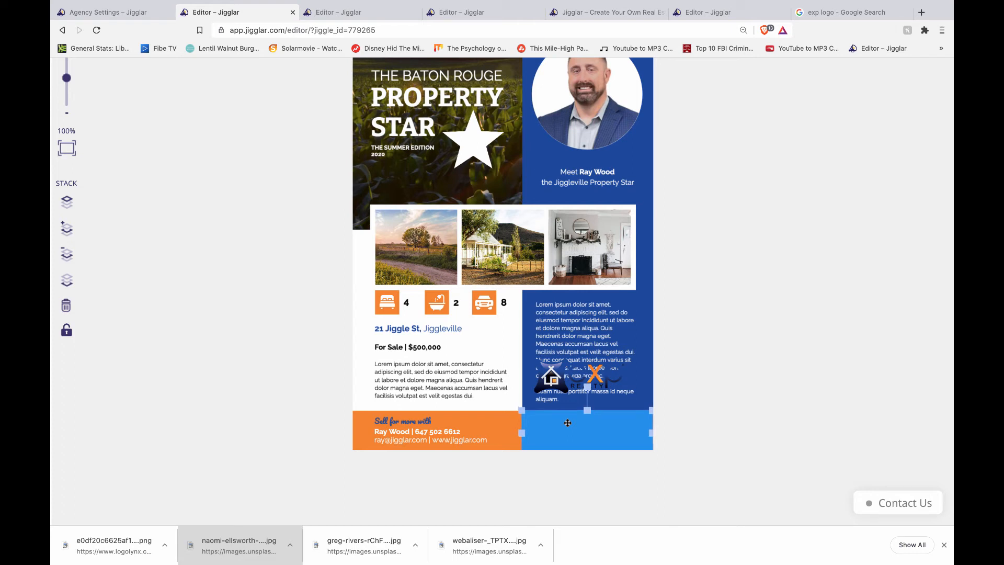
left_click(716, 429)
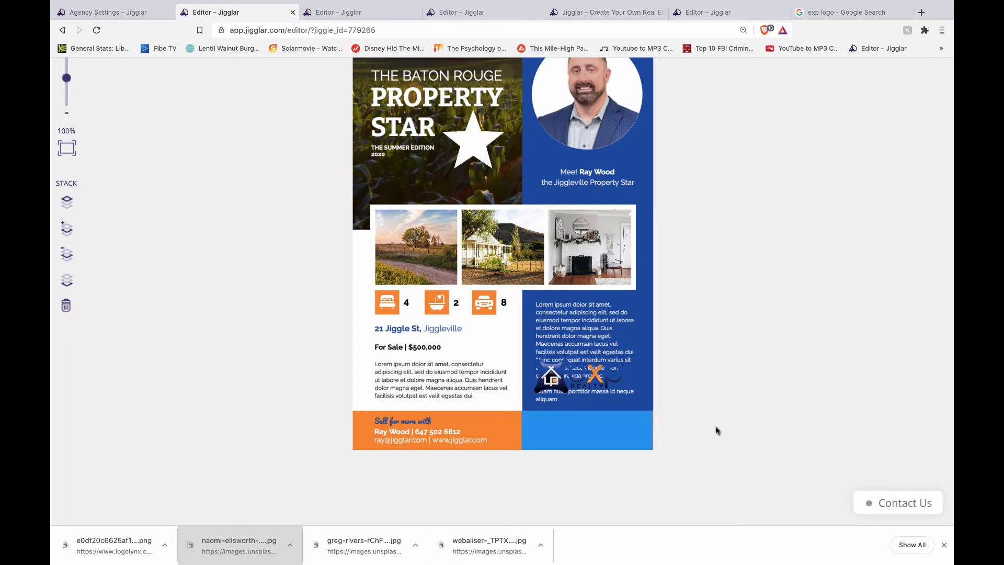
left_click(602, 436)
left_click(752, 418)
left_click(546, 436)
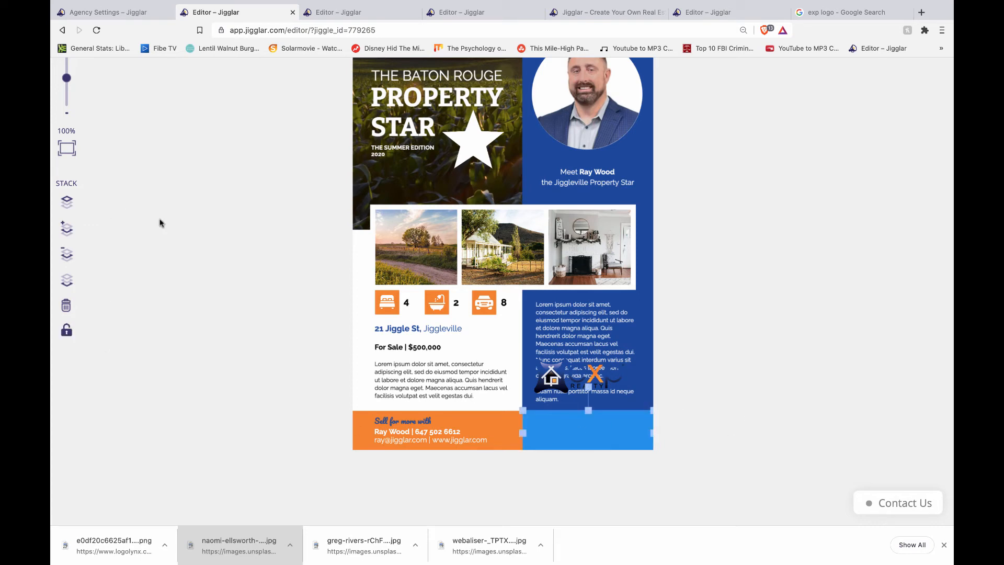
left_click(202, 285)
scroll(288, 372, "down", 3)
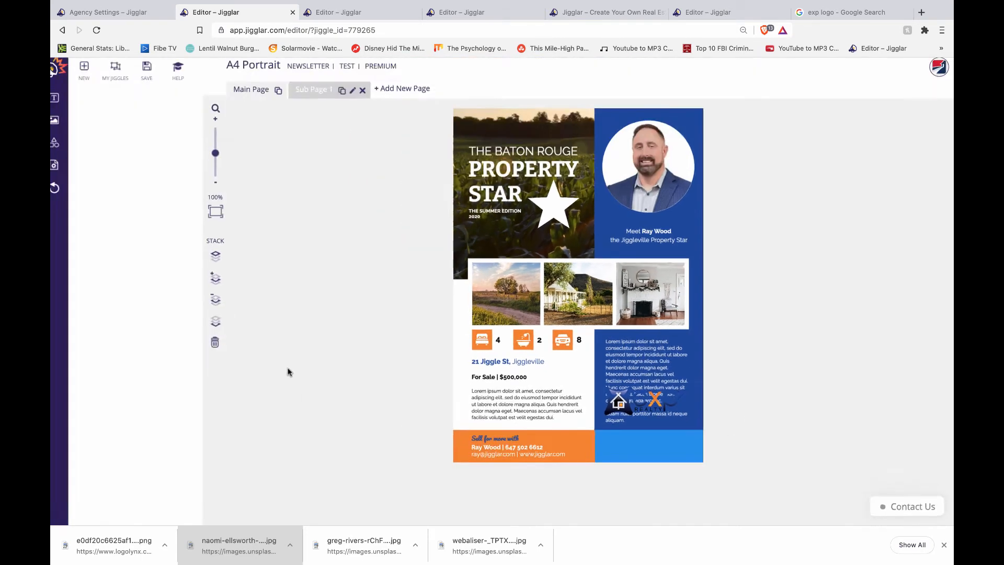
- Fill the bottom-right footer rectangle with white
left_click(649, 446)
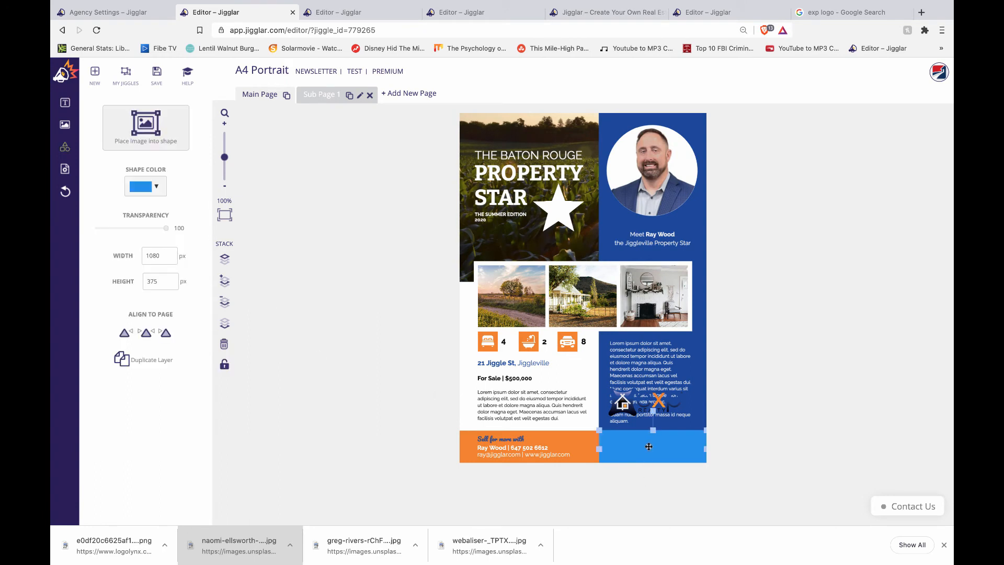
left_click(155, 187)
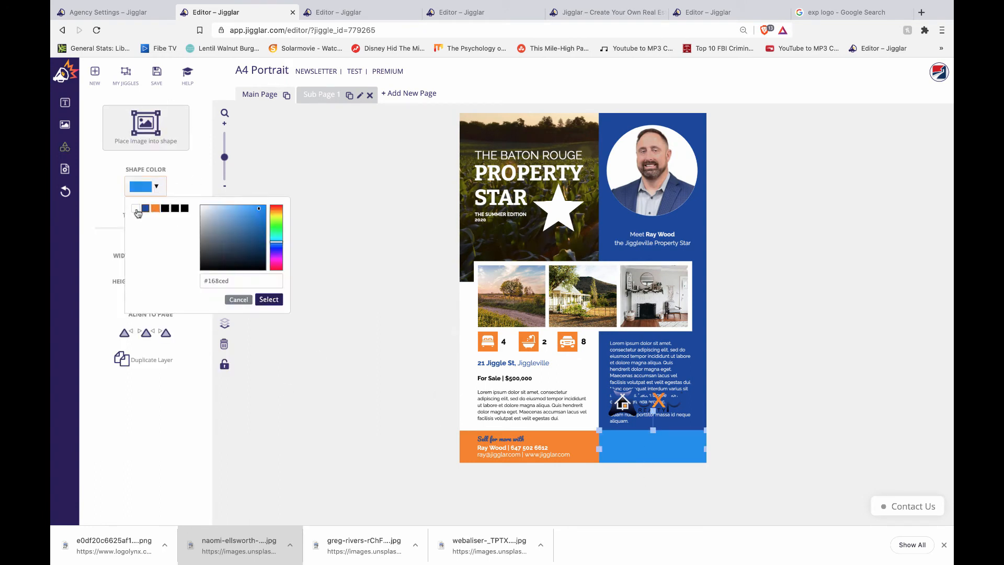
left_click(135, 208)
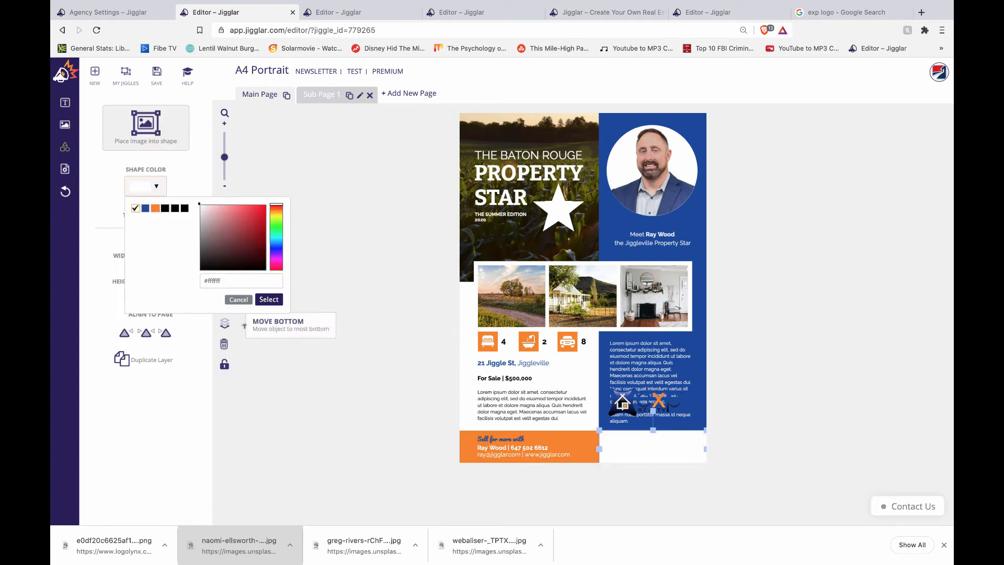
left_click(267, 303)
- Move the eXp Realty logo into the white footer box, bring it forward and shrink it to 577 × 219 px
left_click_drag(660, 403, 668, 446)
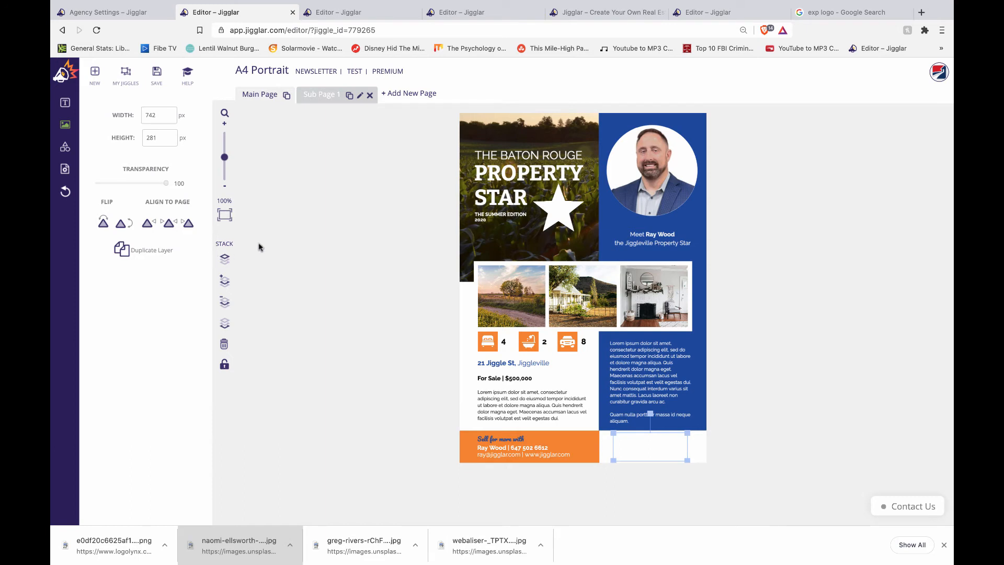
left_click(223, 283)
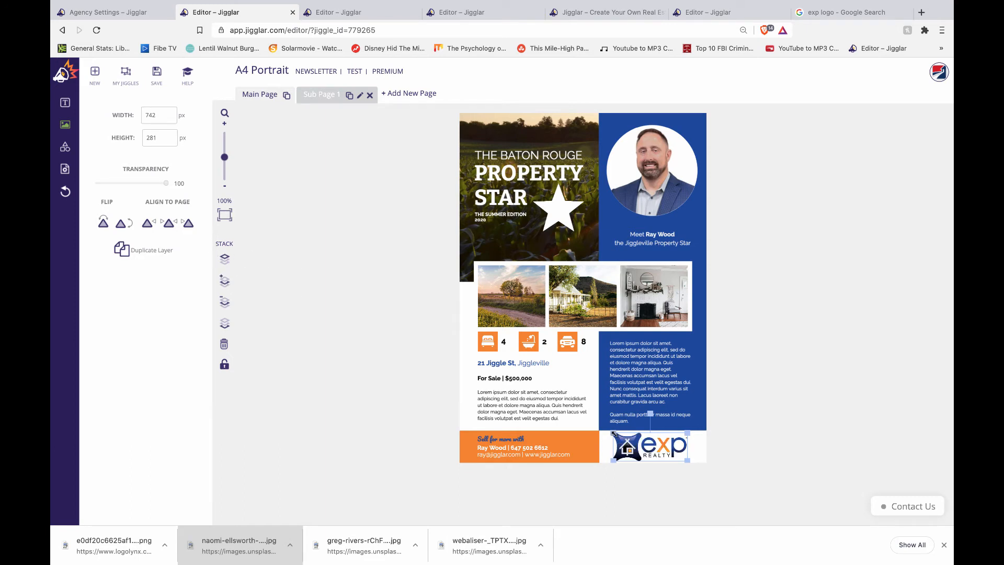
left_click_drag(613, 432, 653, 445)
left_click(798, 366)
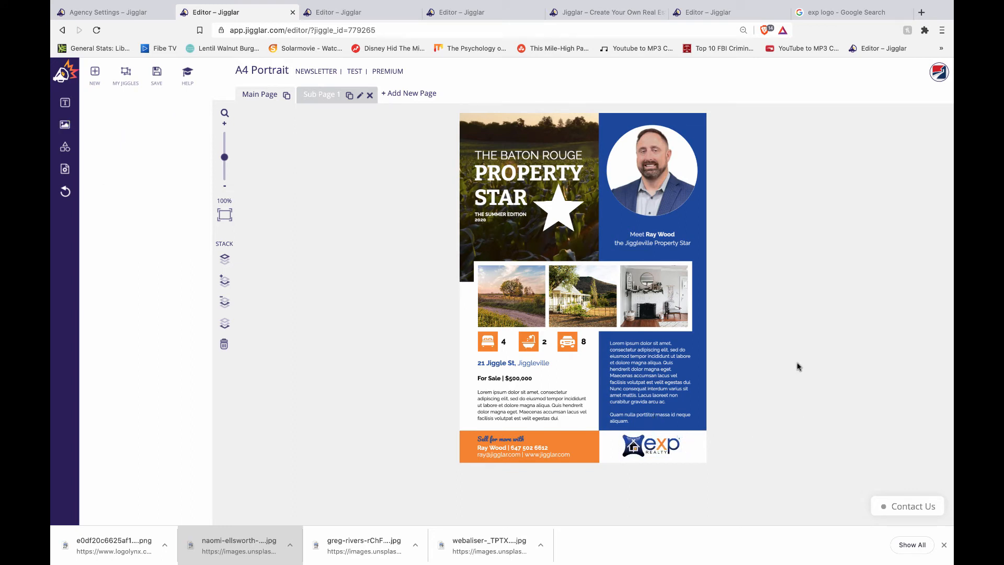
left_click(642, 360)
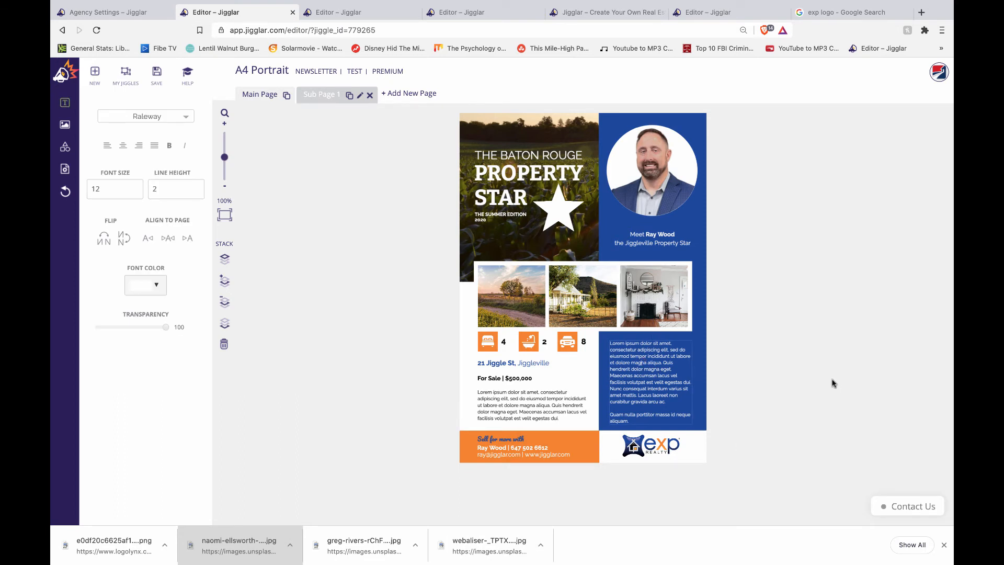
left_click(497, 361)
double_click(496, 361)
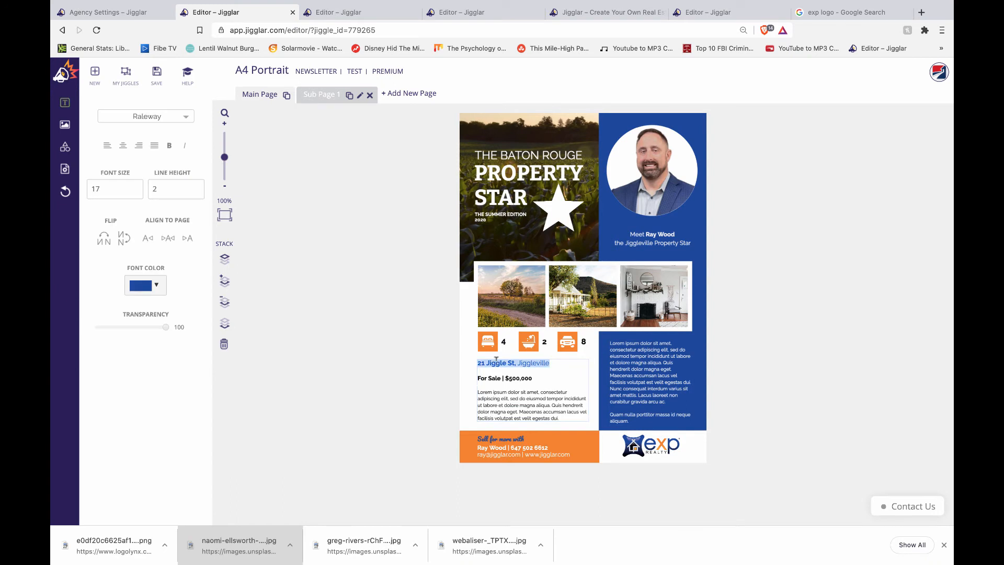
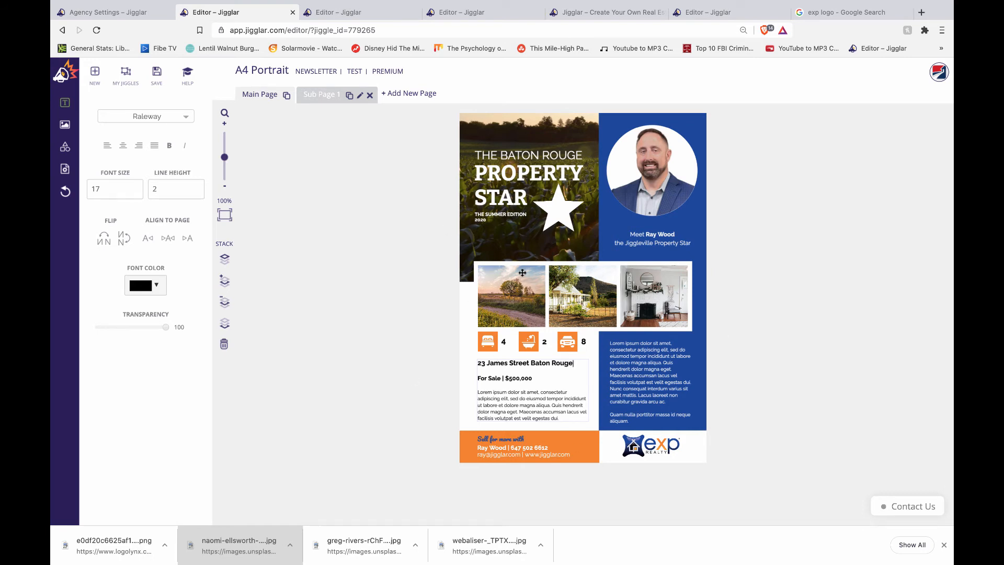
left_click(507, 295)
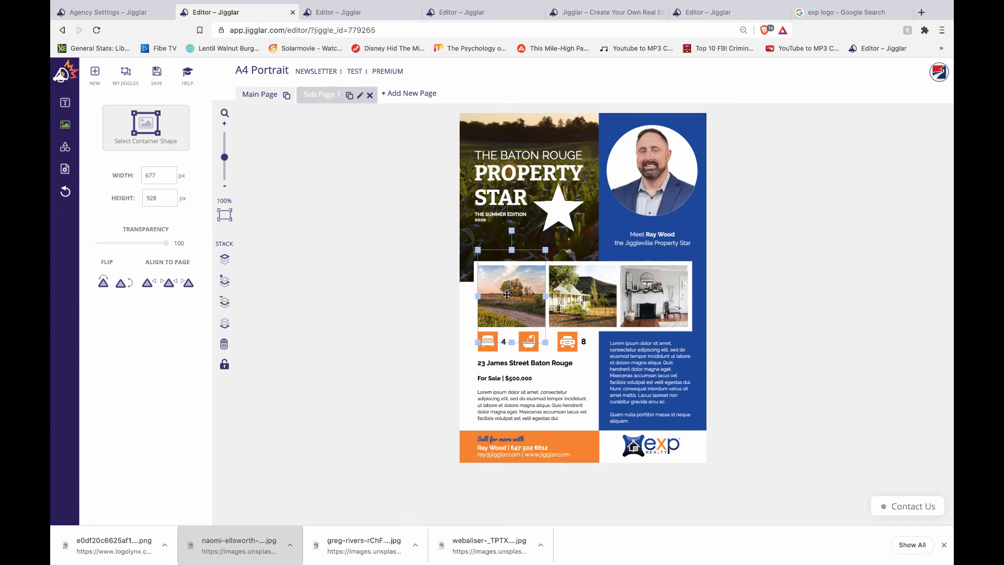
- Replace the left listing photo with a patio house image from the Media Library
key("Delete")
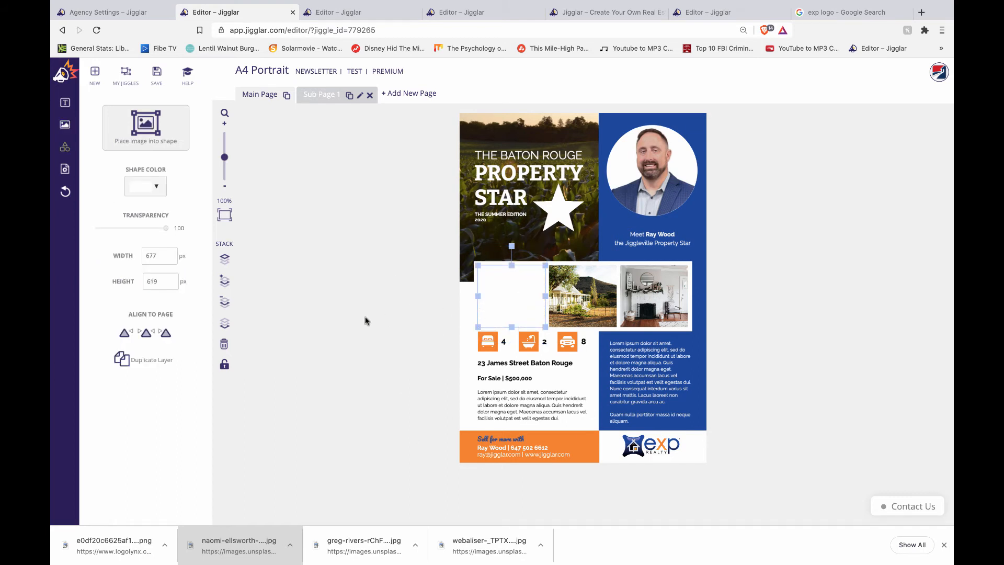
left_click(154, 124)
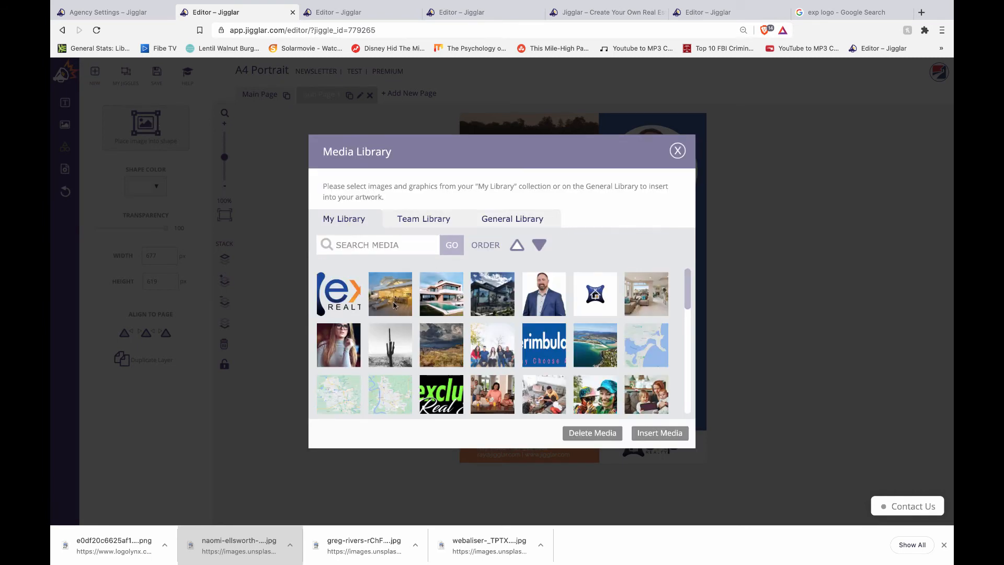
left_click(393, 304)
left_click(657, 433)
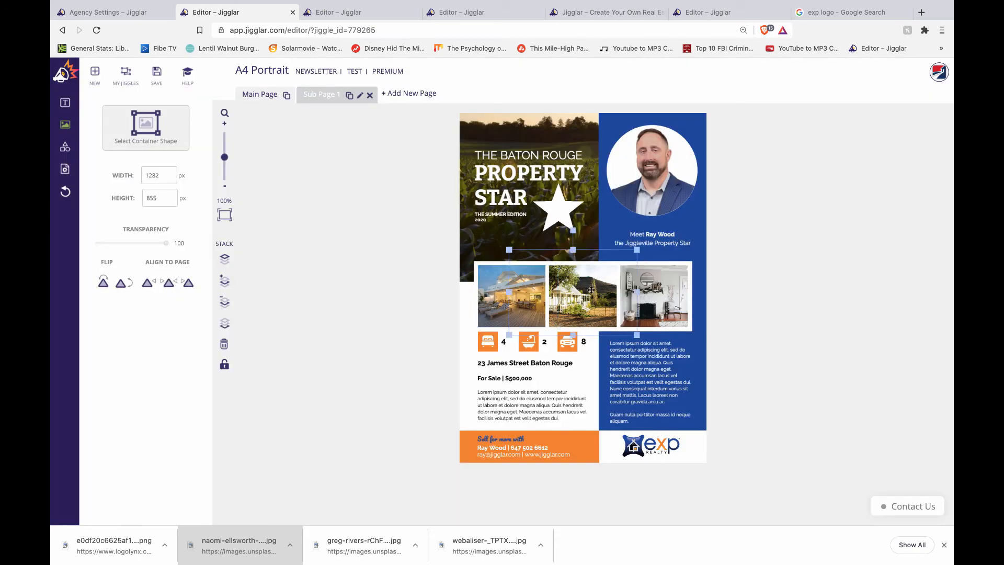
- Replace the middle listing photo with the pool-house image
left_click(591, 290)
left_click(141, 127)
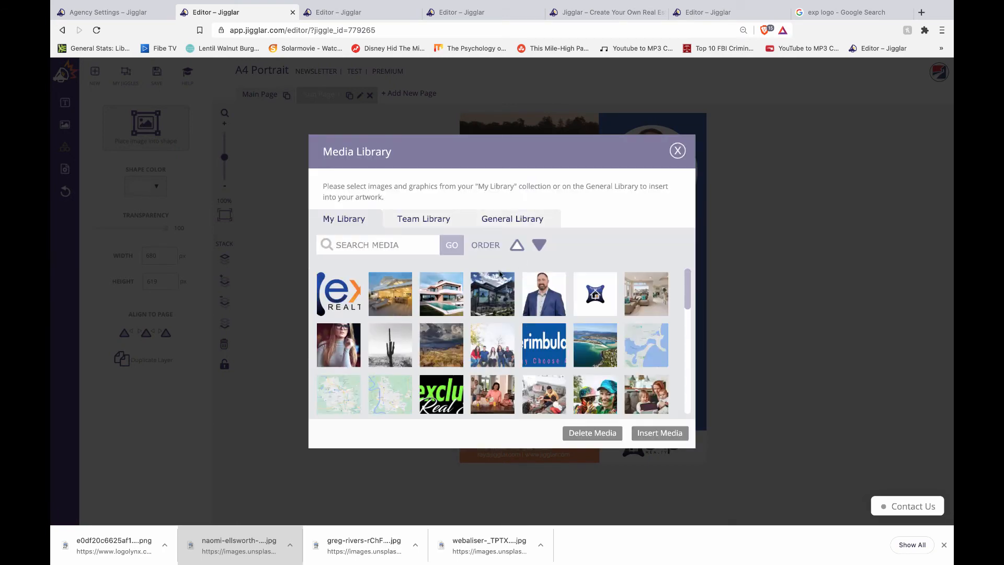
left_click(442, 298)
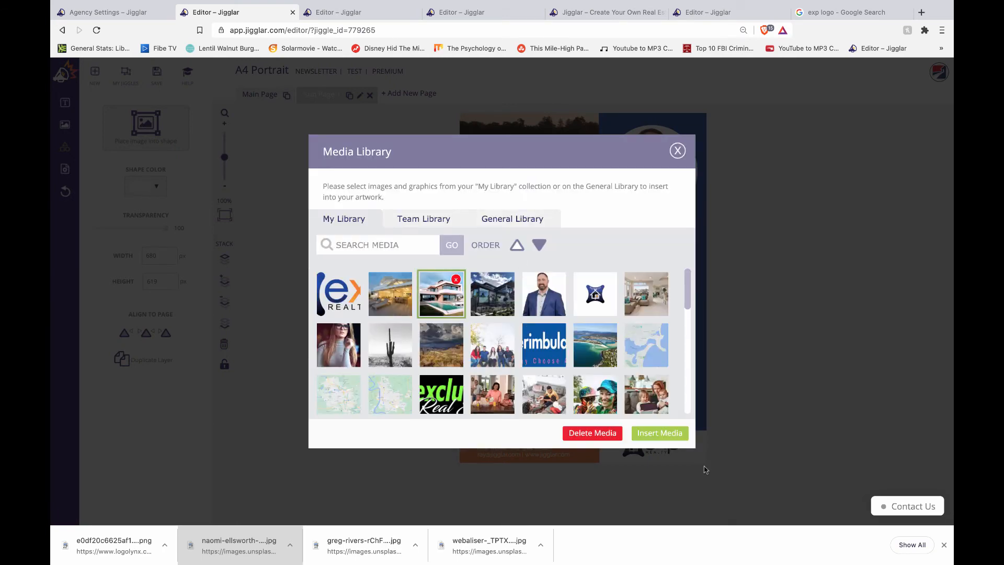
left_click(660, 435)
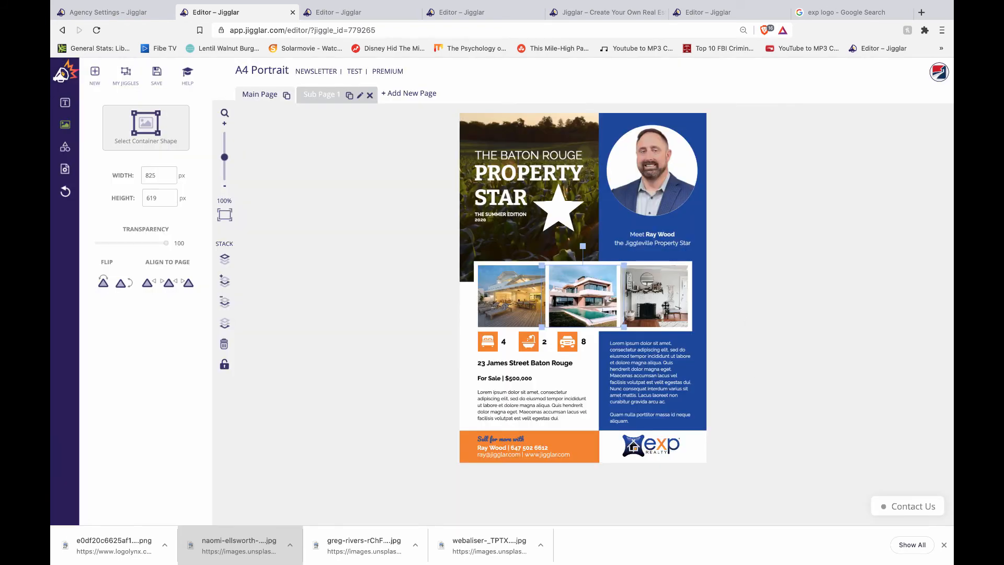
- Replace the right listing photo with the living-room interior image
left_click(660, 304)
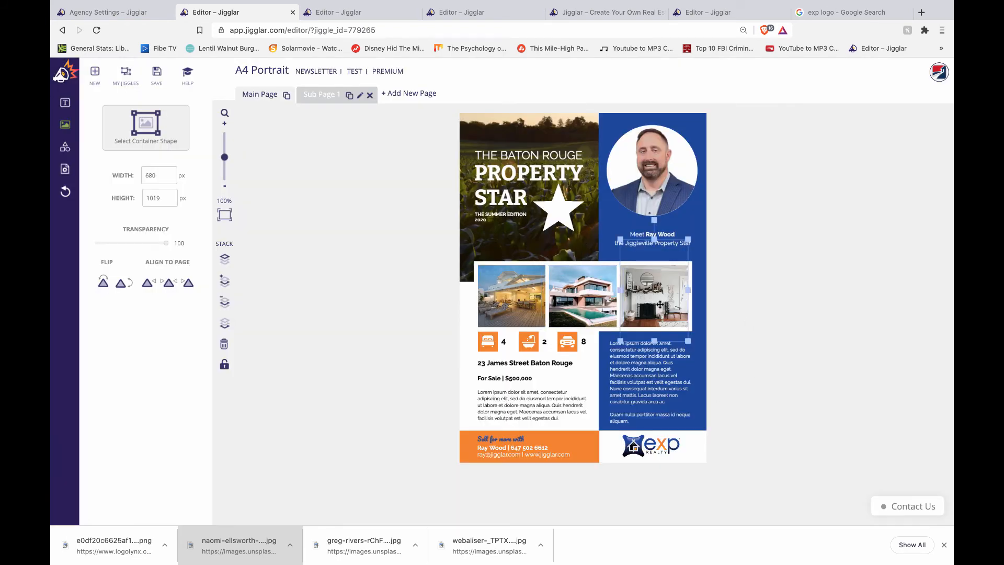
left_click(459, 212)
left_click(144, 128)
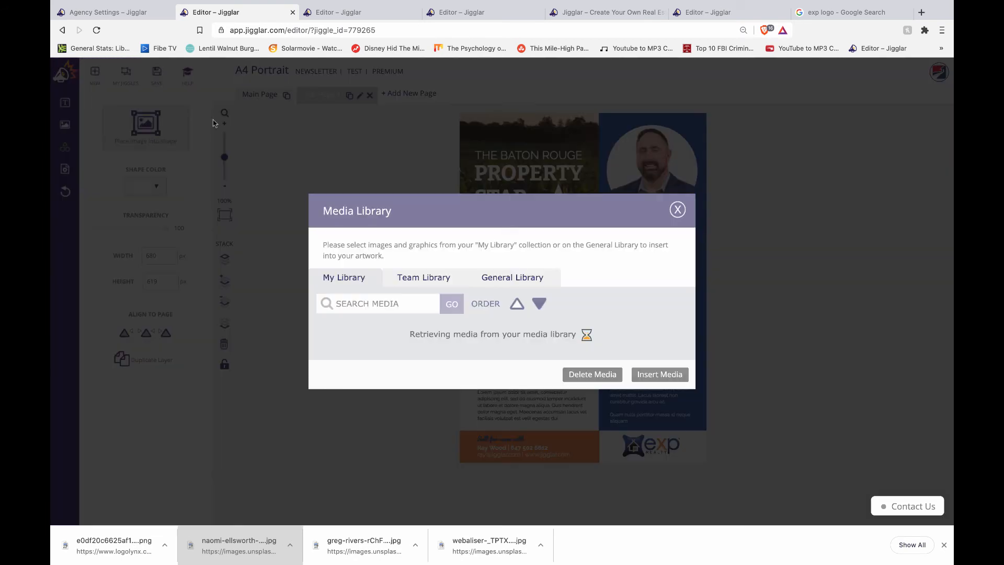
left_click(644, 310)
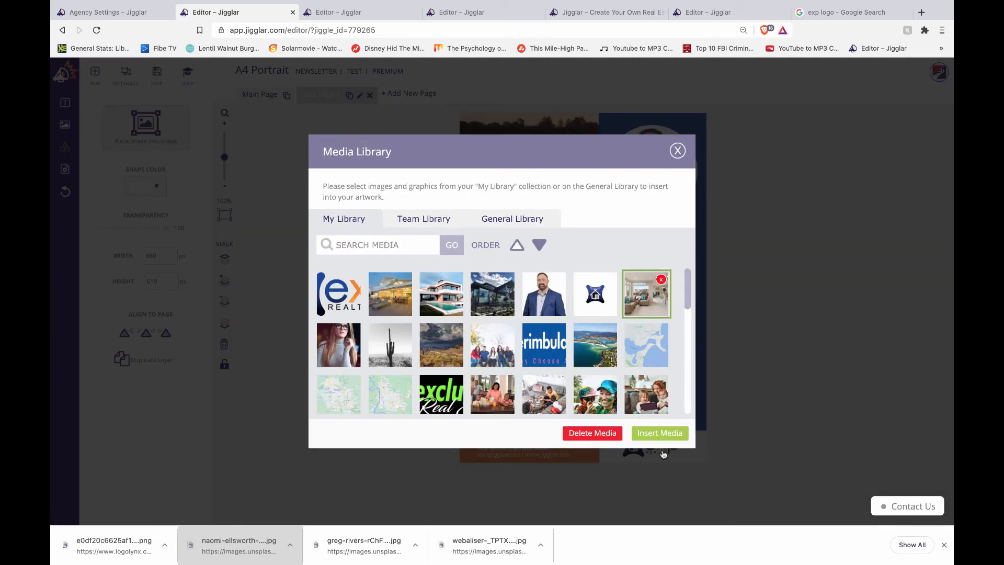
left_click(655, 436)
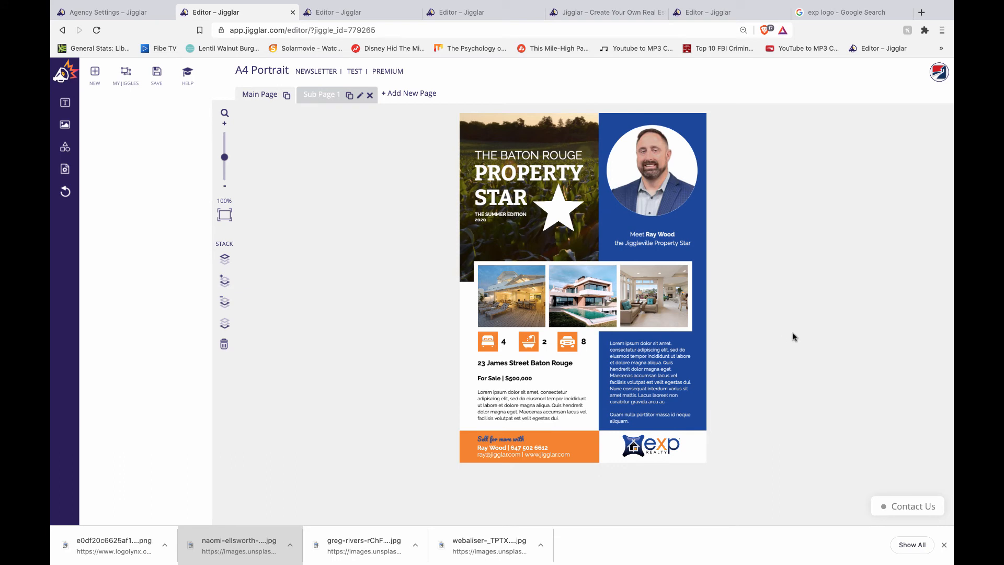
- Delete the Your Logo placeholder from the Main Page's orange footer
left_click(324, 100)
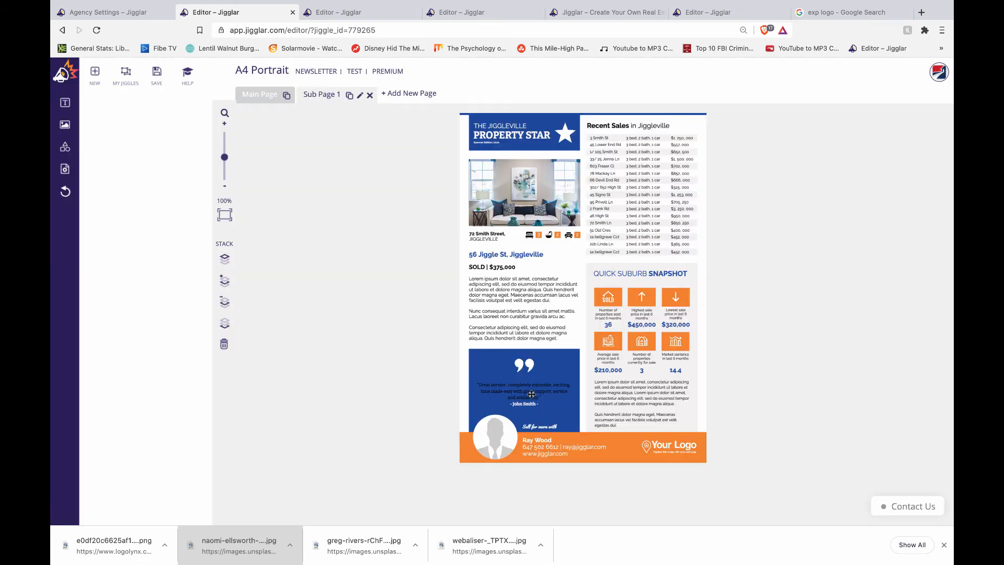
left_click(672, 444)
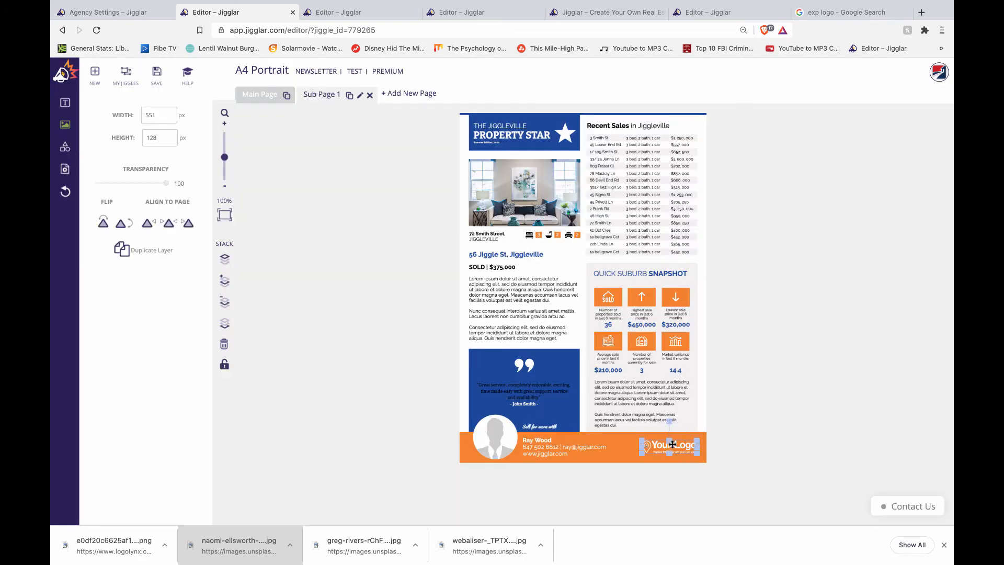
key("Delete")
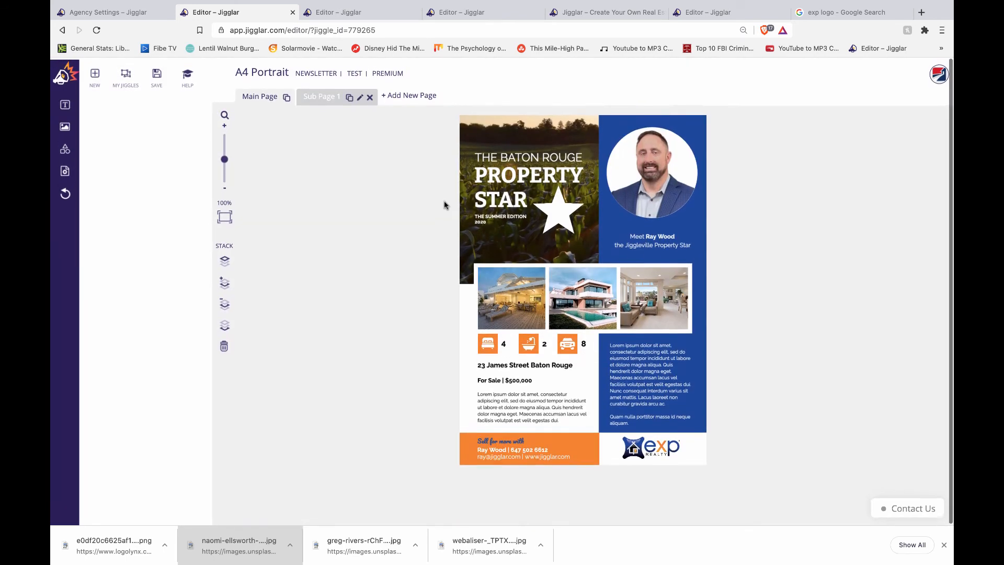
- In the US Letter Jiggleville flyer, nudge the book cover image slightly down and right
left_click(351, 16)
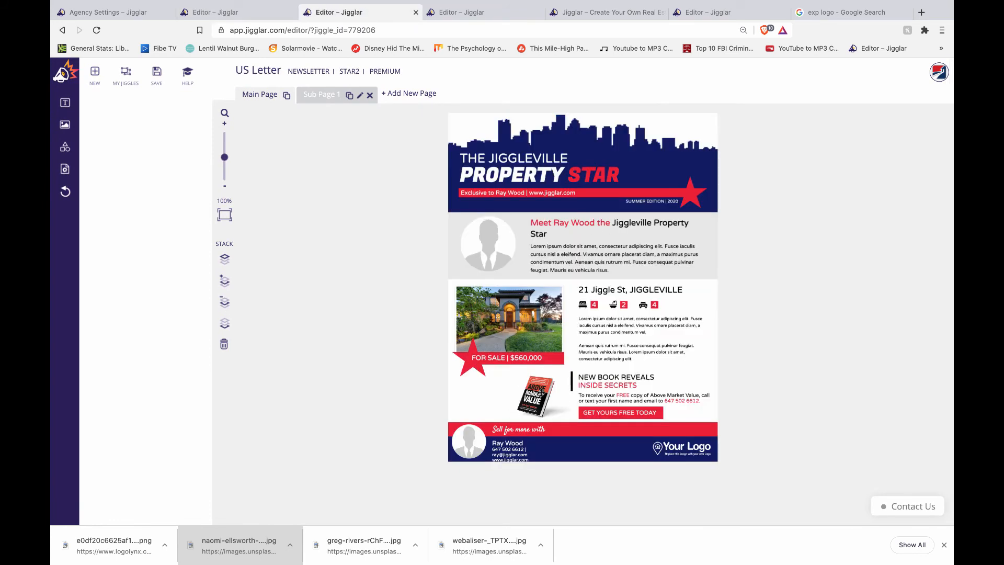
left_click(541, 393)
left_click(427, 287)
left_click(538, 394)
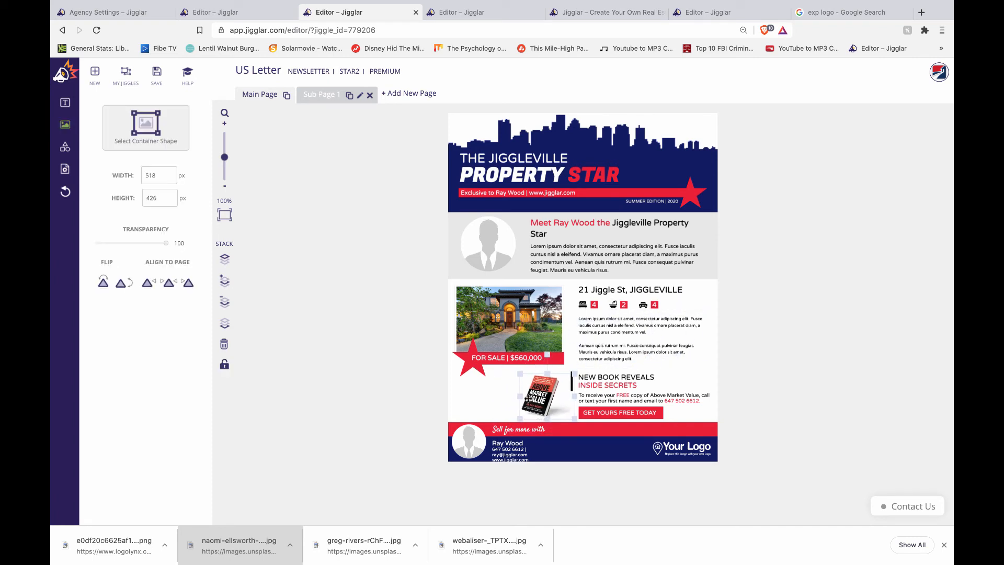
left_click_drag(527, 398, 528, 401)
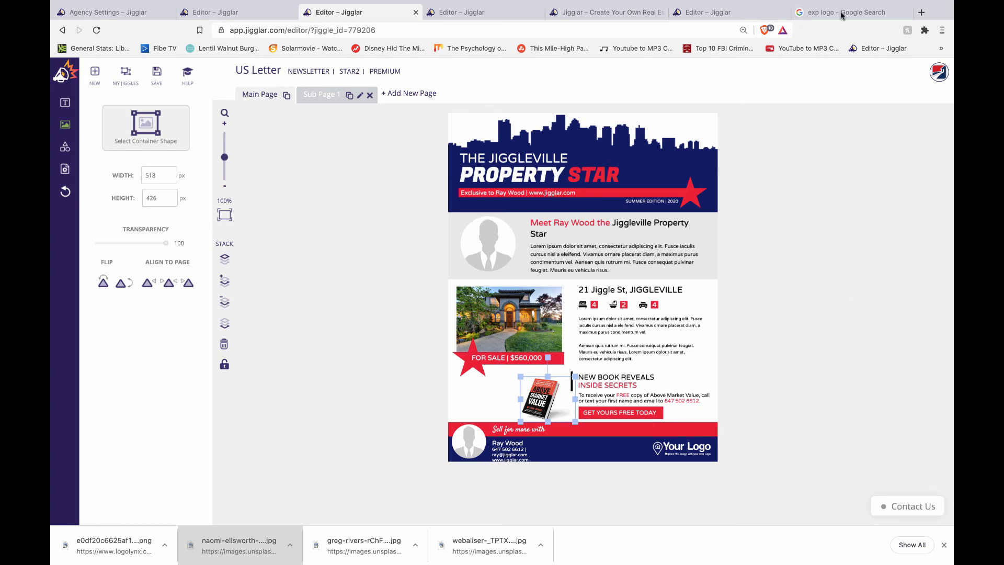
- Save the ebook design
left_click(722, 13)
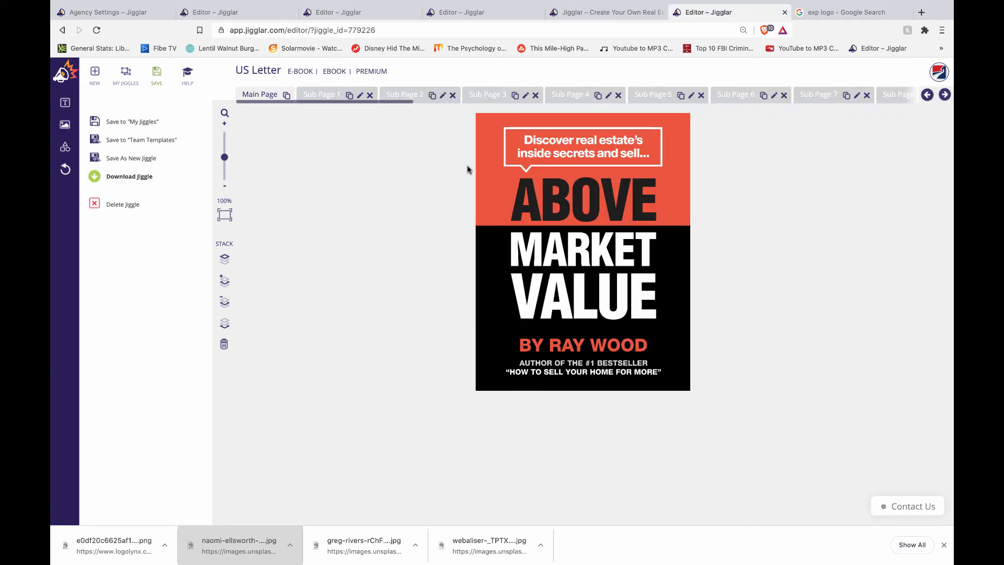
left_click(119, 123)
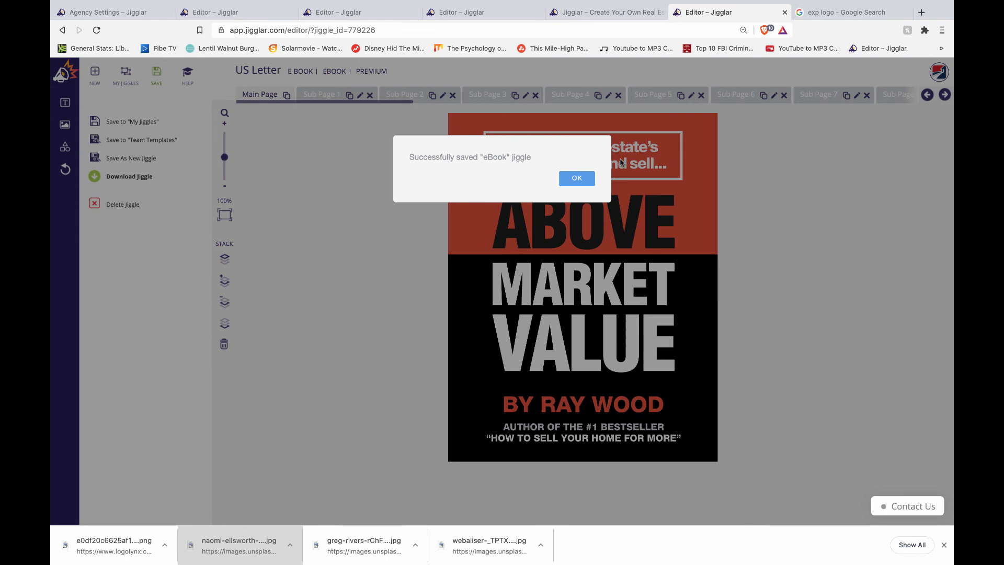
left_click(577, 178)
- On Sub Page 1, replace the silhouette profile photo with the businessman photo
left_click(327, 94)
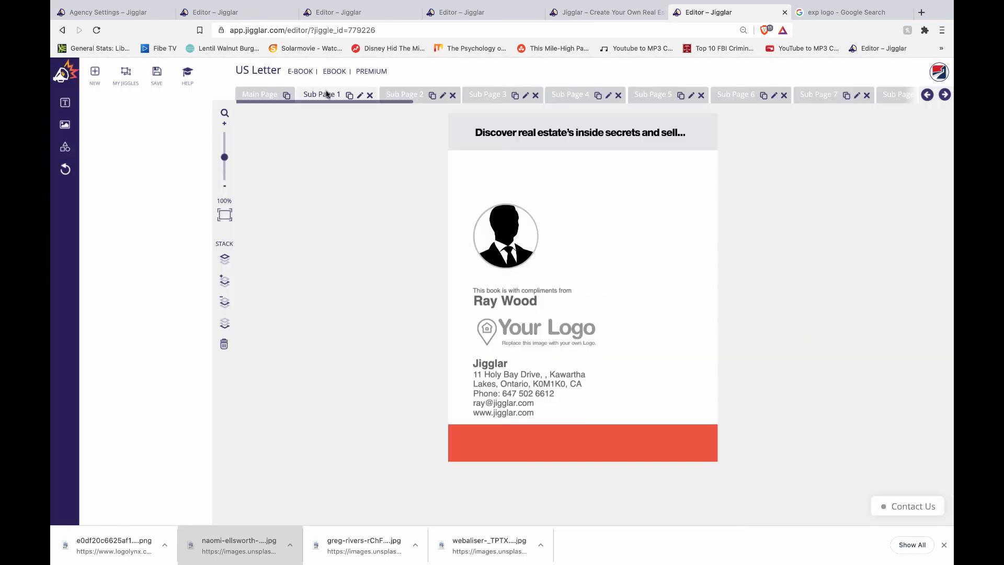
left_click(507, 222)
key("Delete")
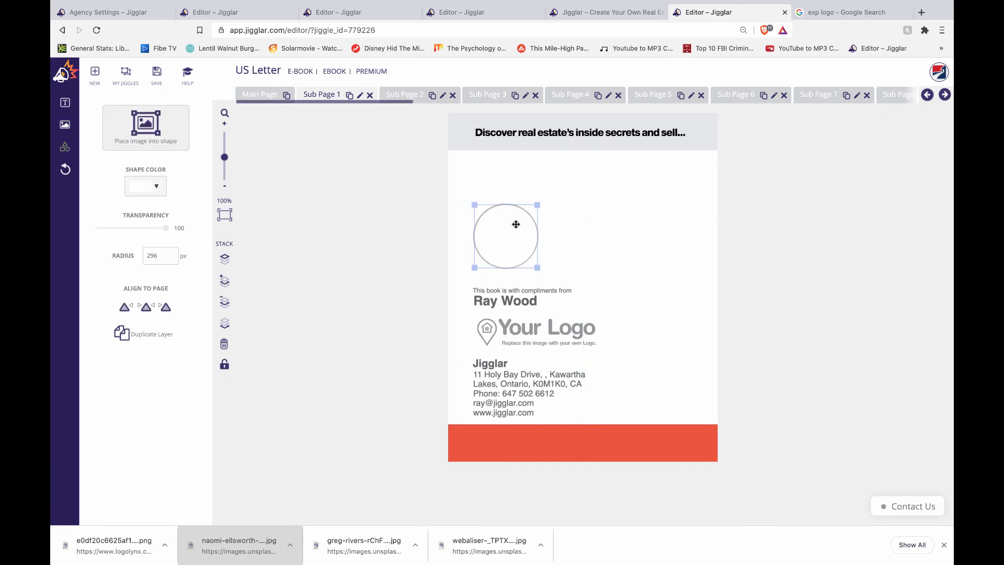
left_click(143, 131)
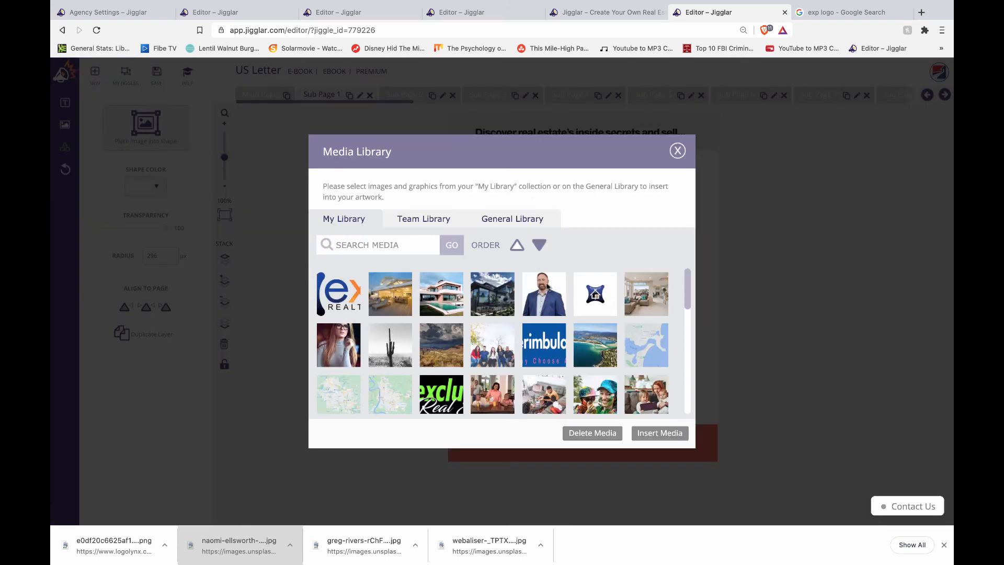
left_click(549, 287)
left_click(657, 435)
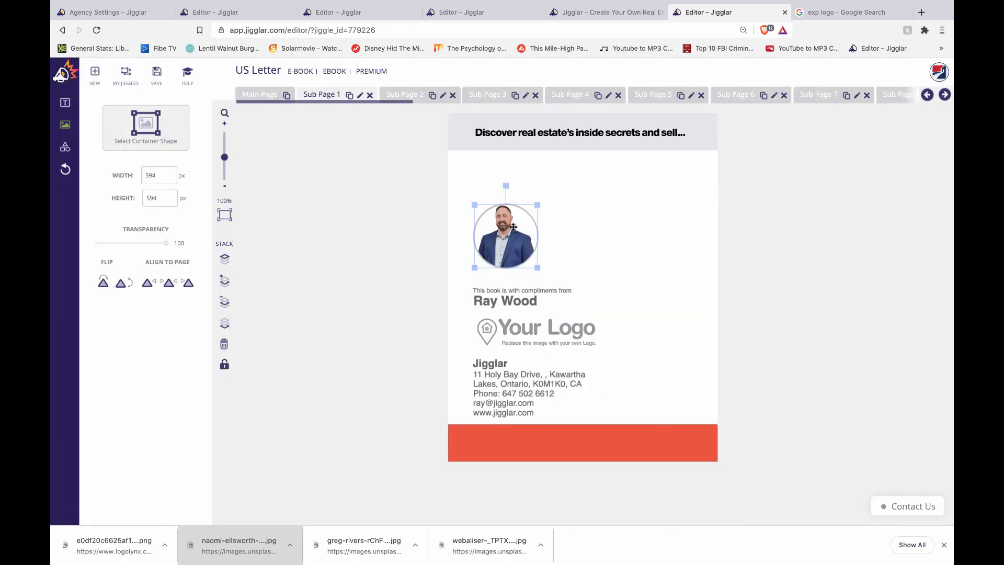
- Swap the Your Logo placeholder for an eXp Realty logo, shrunk to about 942×357, under the agent's name
left_click(554, 323)
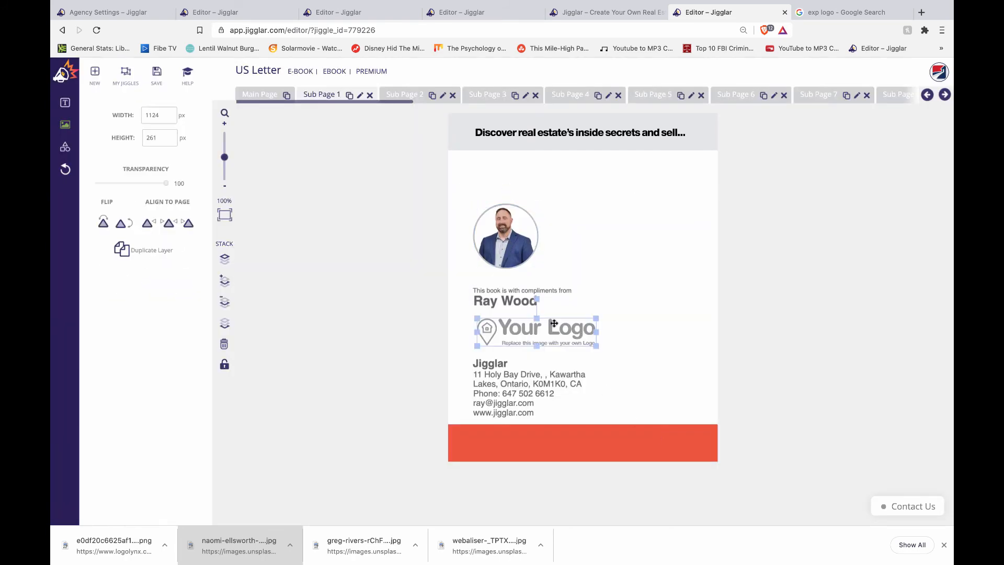
key("Delete")
left_click(65, 124)
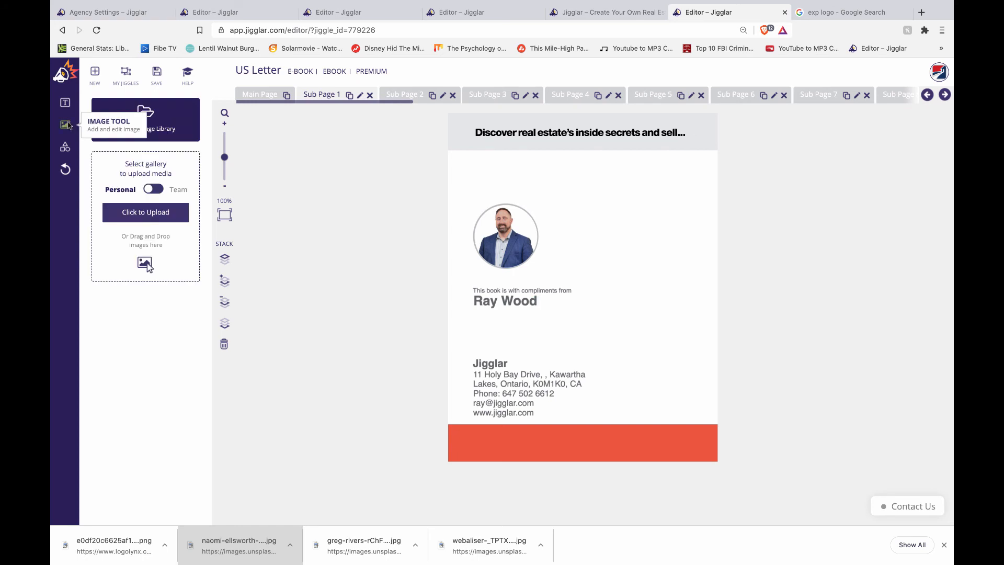
left_click(135, 128)
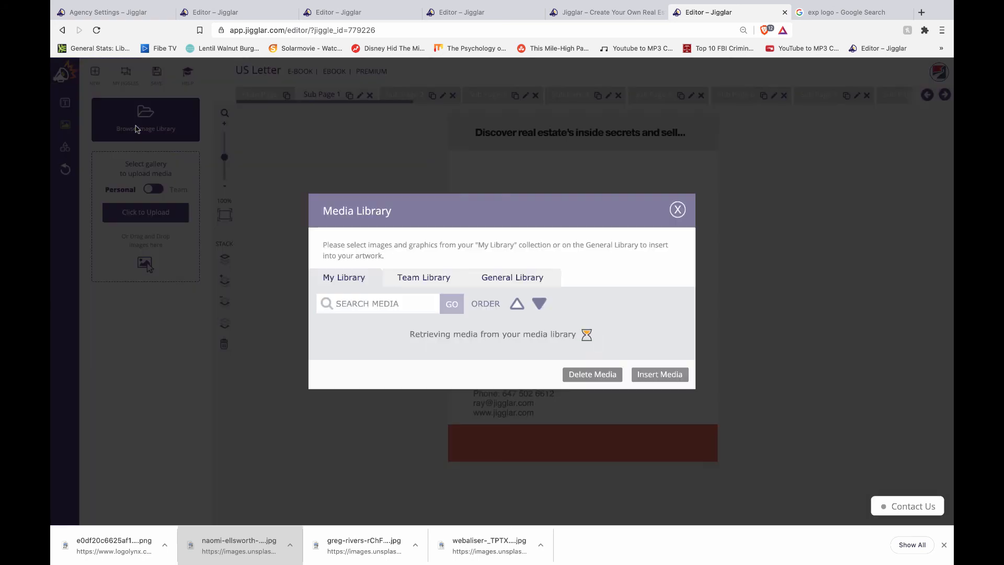
left_click(351, 303)
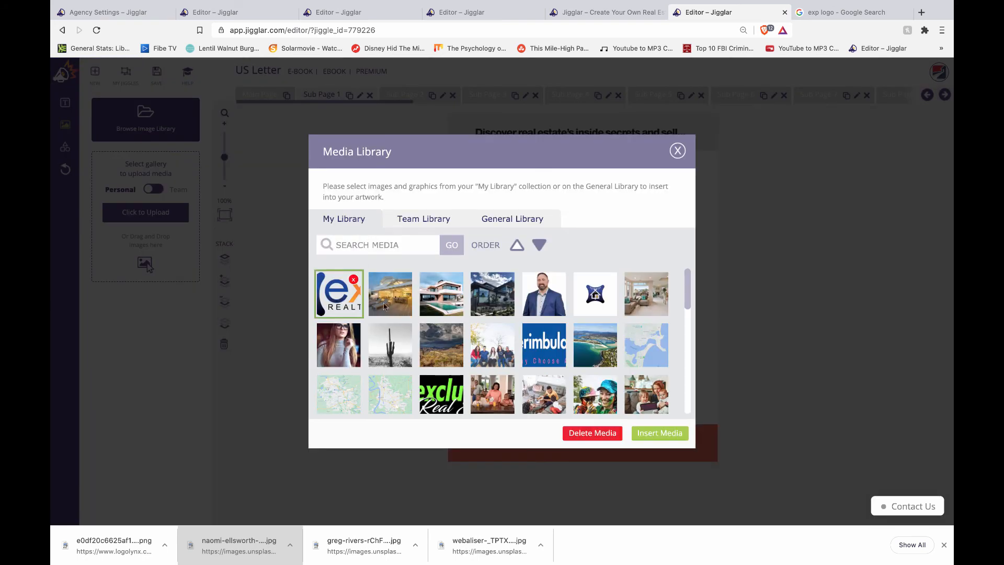
left_click(670, 434)
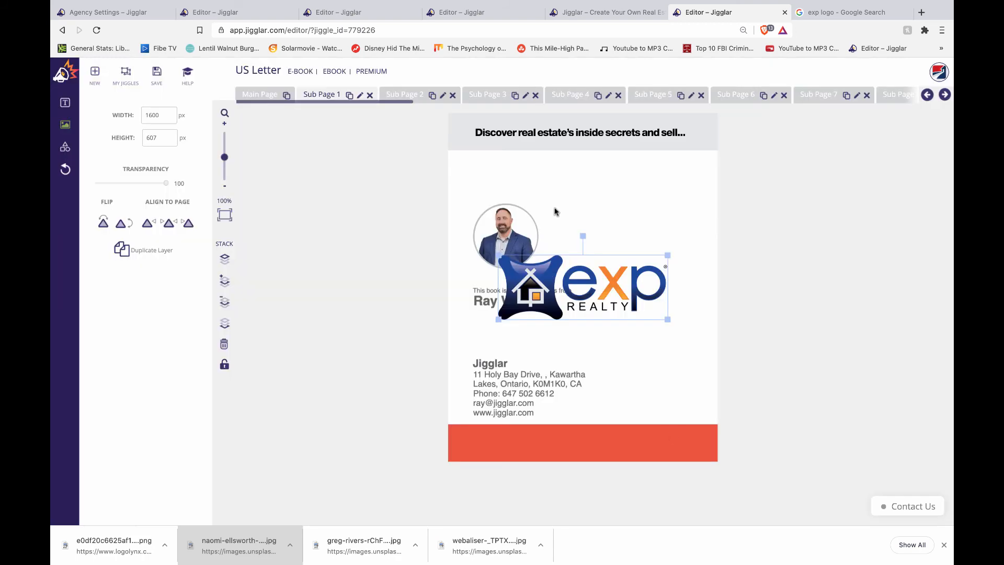
left_click_drag(667, 255, 597, 281)
left_click_drag(547, 308, 522, 340)
left_click(493, 375)
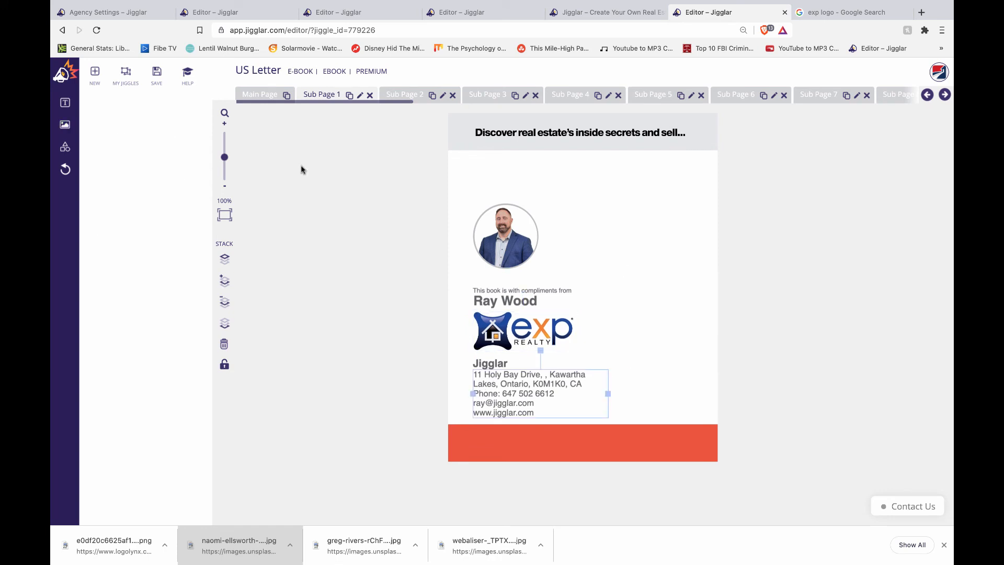
left_click(407, 98)
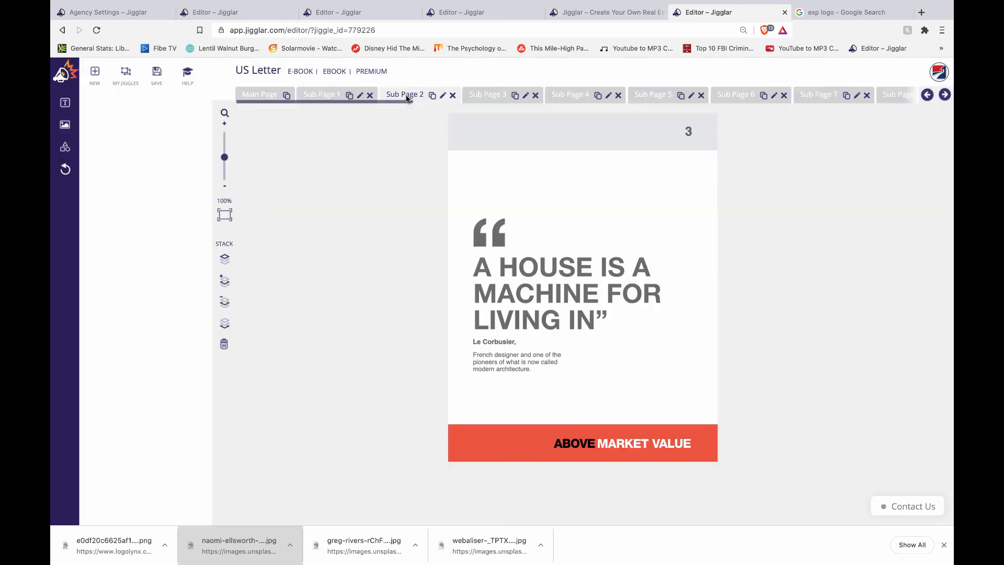
- Inspect the quote, French designer description and Le Corbusier caption texts on Sub Page 2
left_click(553, 276)
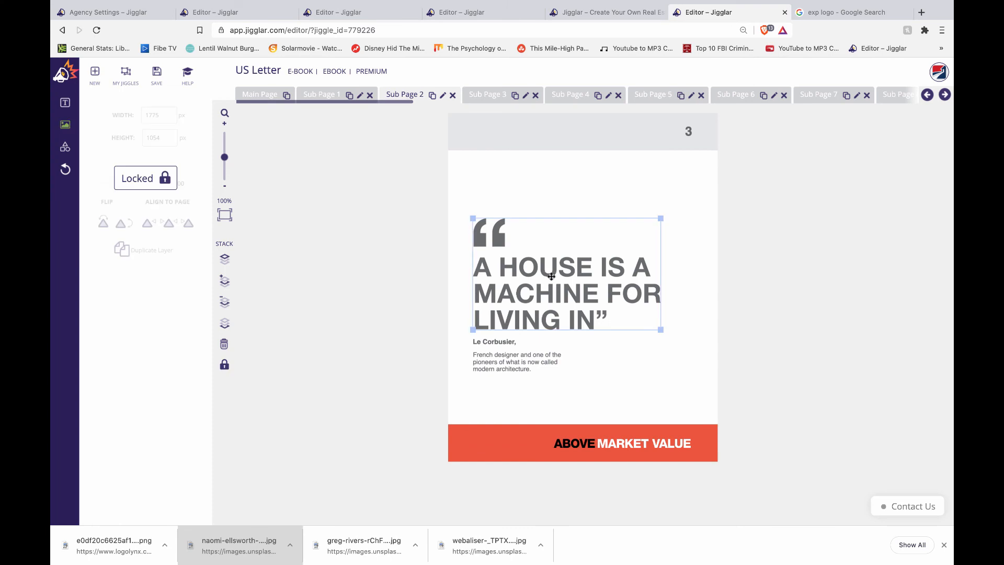
left_click(516, 353)
right_click(618, 441)
left_click(604, 347)
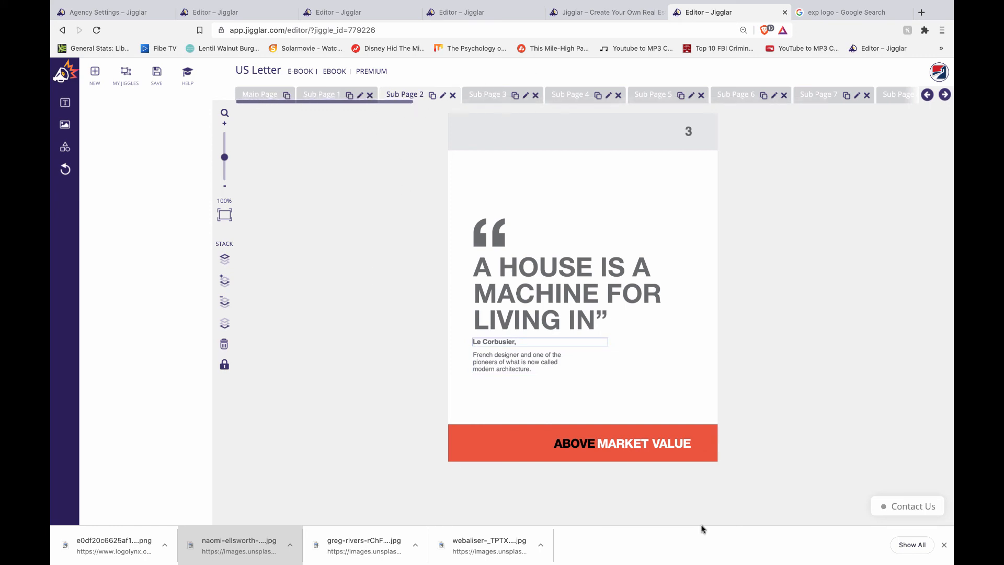
- Check the headshot placeholder on Sub Page 21, then return to the template gallery
left_click(946, 94)
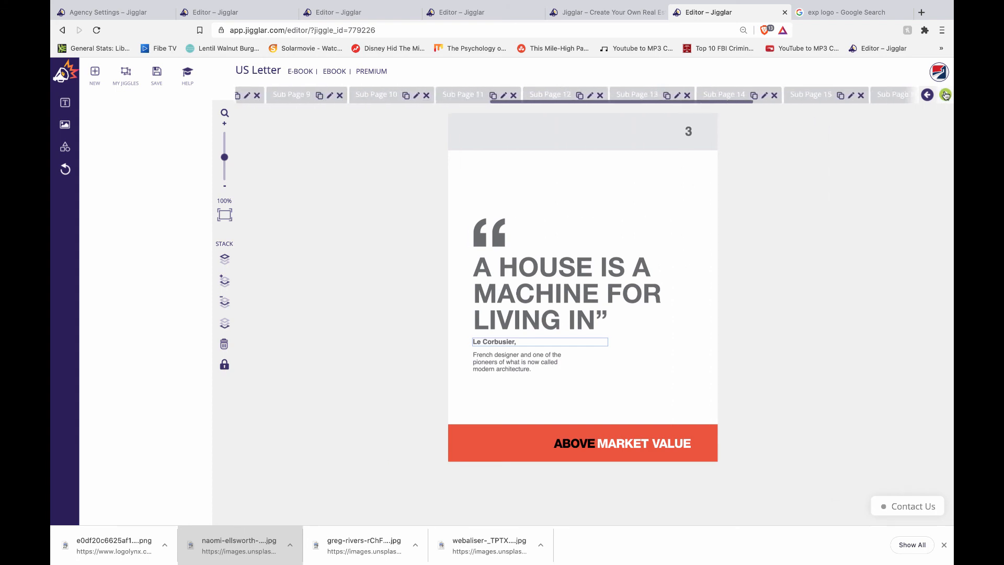
left_click(945, 95)
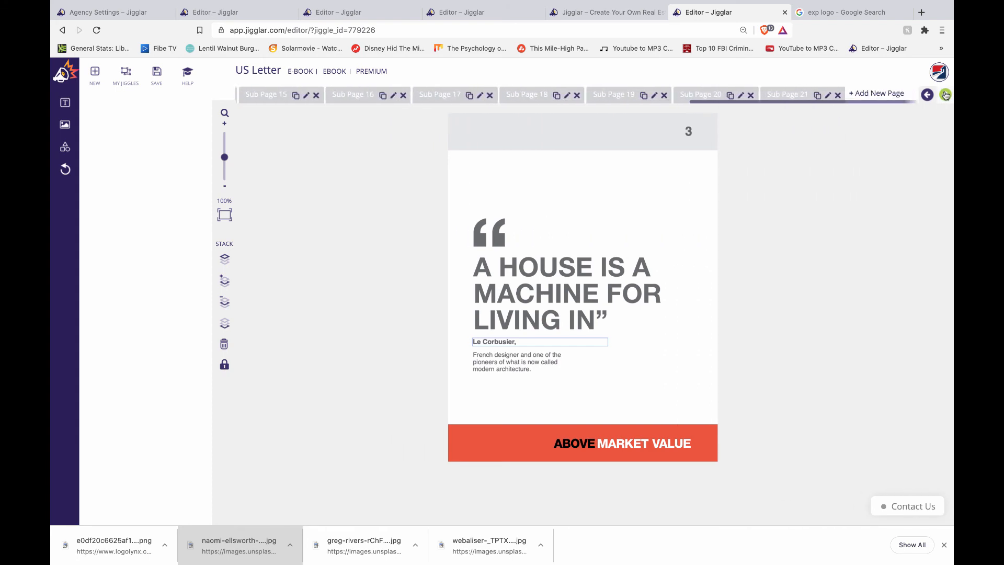
left_click(798, 95)
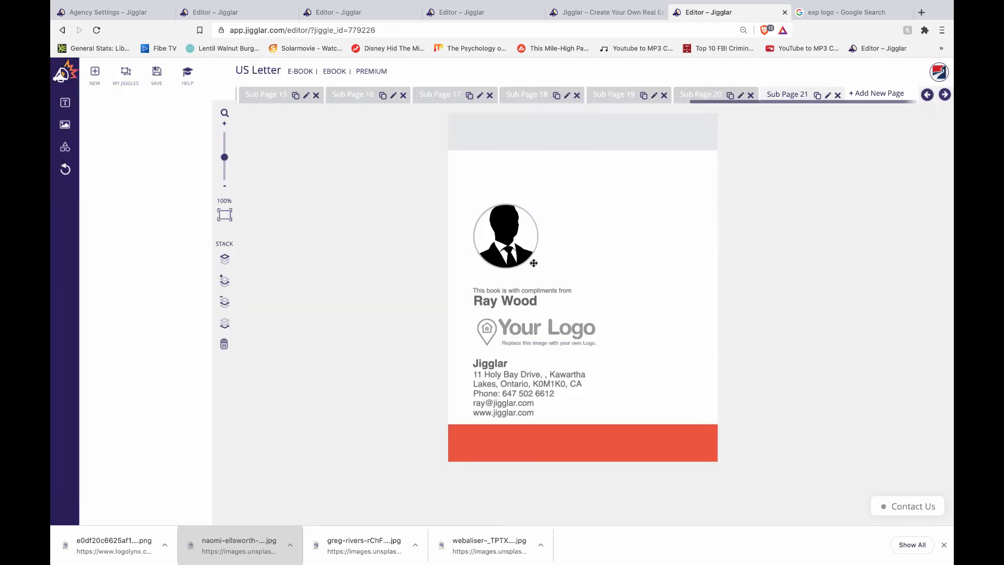
left_click(509, 243)
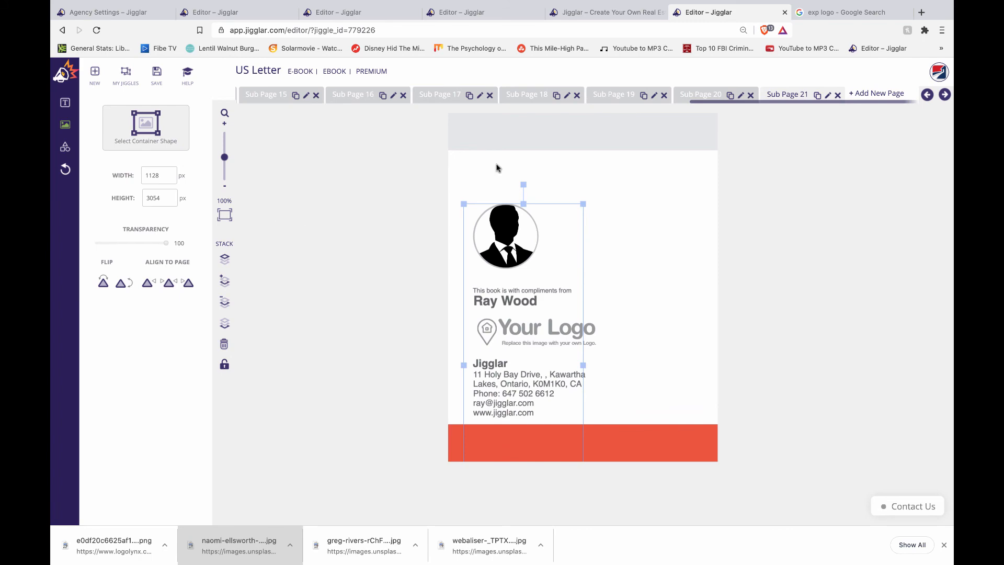
left_click(598, 12)
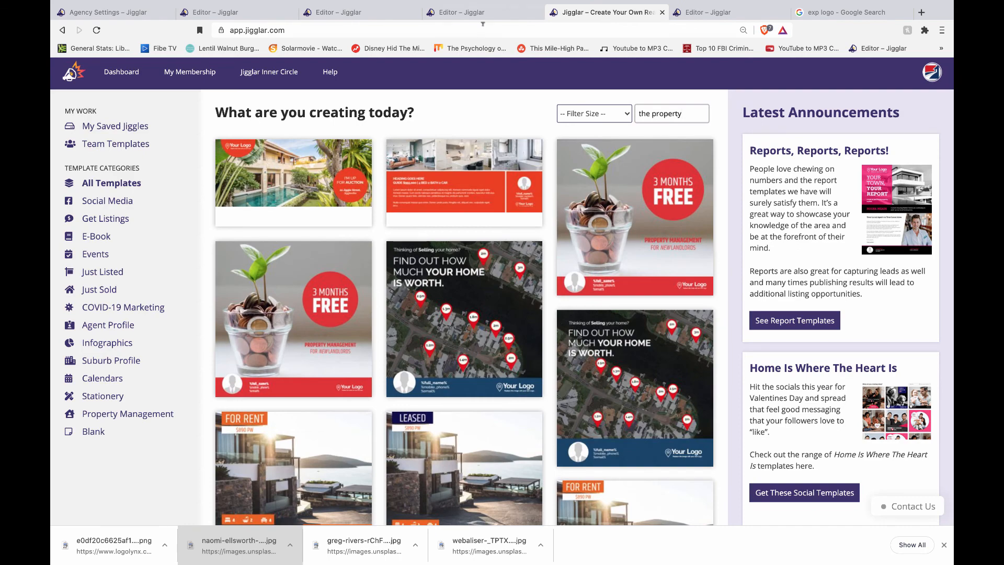
- Save the A4 Baton Rouge Property Star flyer to My Jiggles
left_click(346, 12)
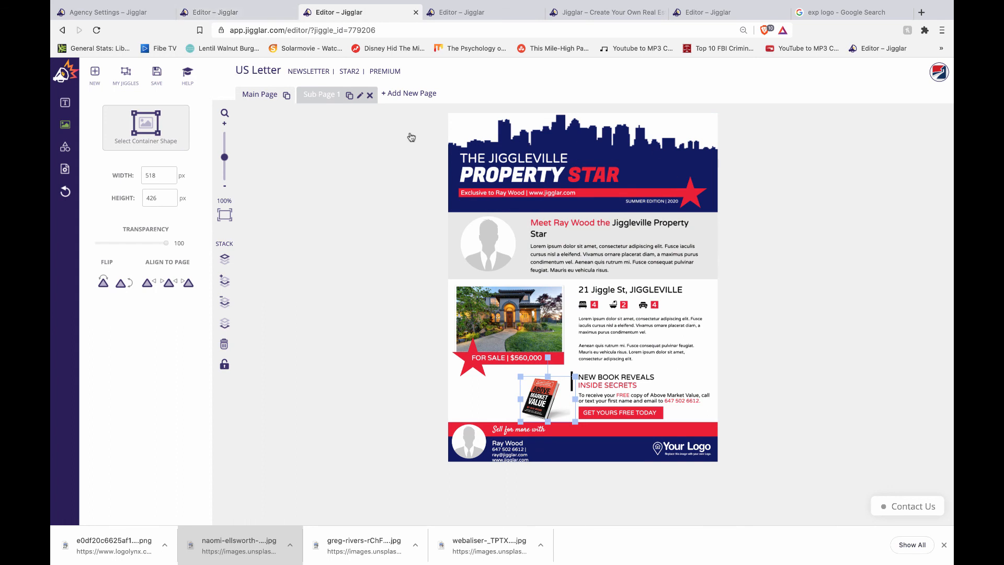
left_click(234, 12)
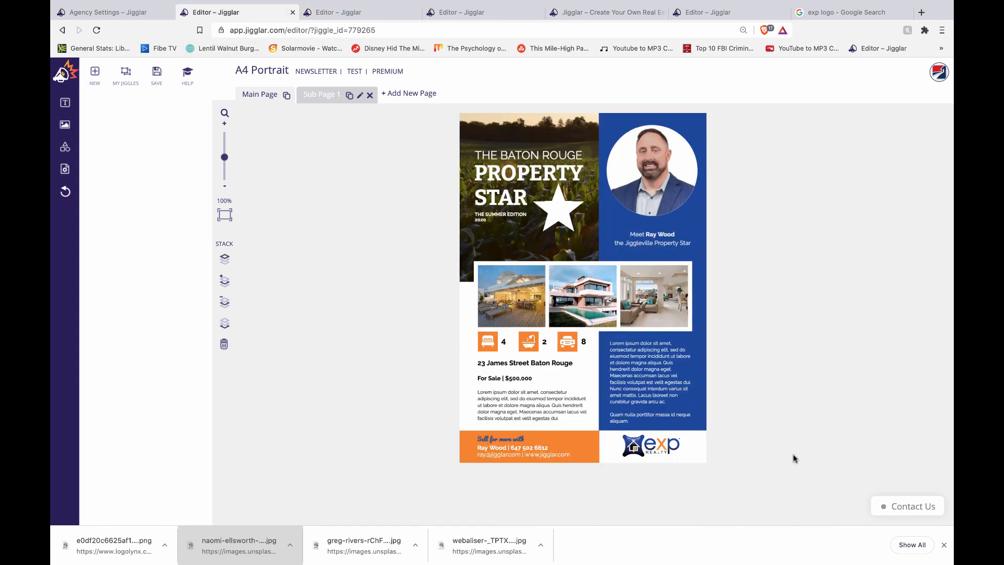
left_click(155, 79)
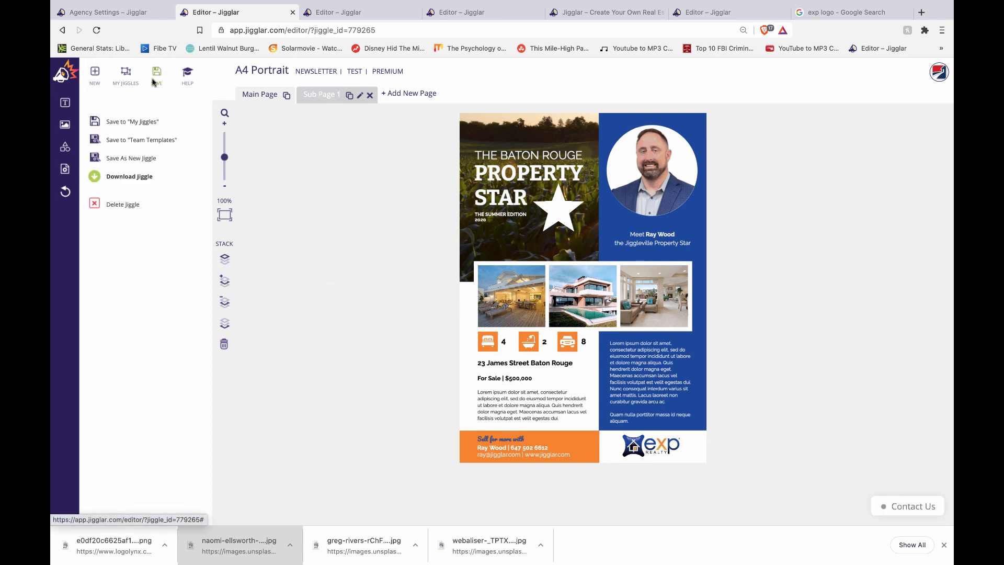
left_click(132, 122)
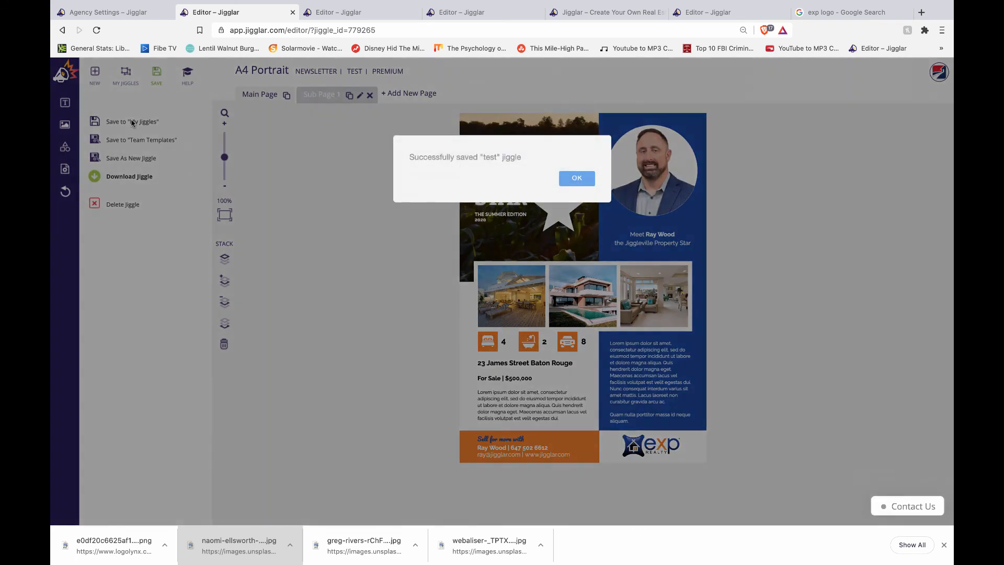
left_click(577, 178)
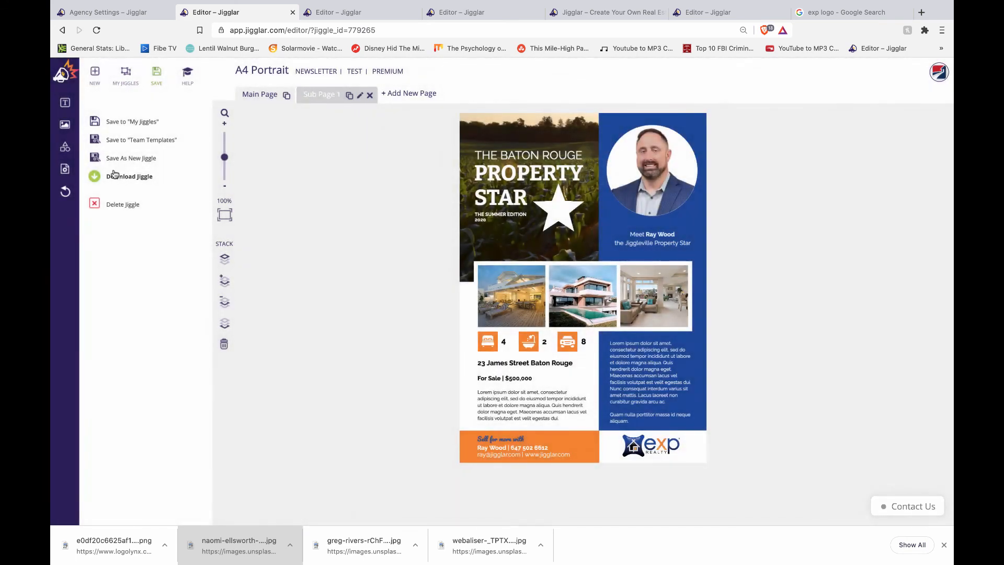
- Download the flyer as a PDF Standard/Office file, test.pdf, to the Desktop
left_click(117, 180)
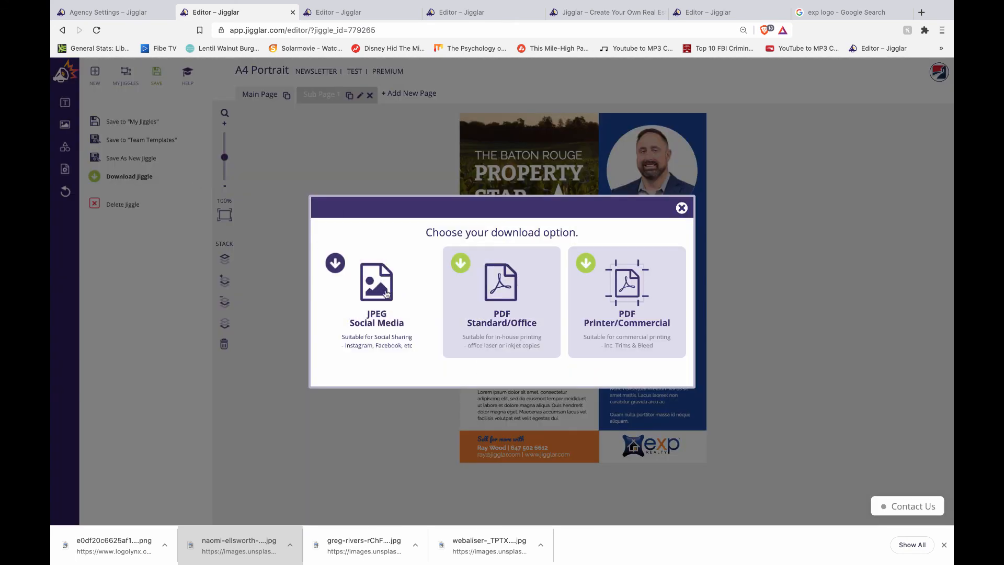
left_click(498, 293)
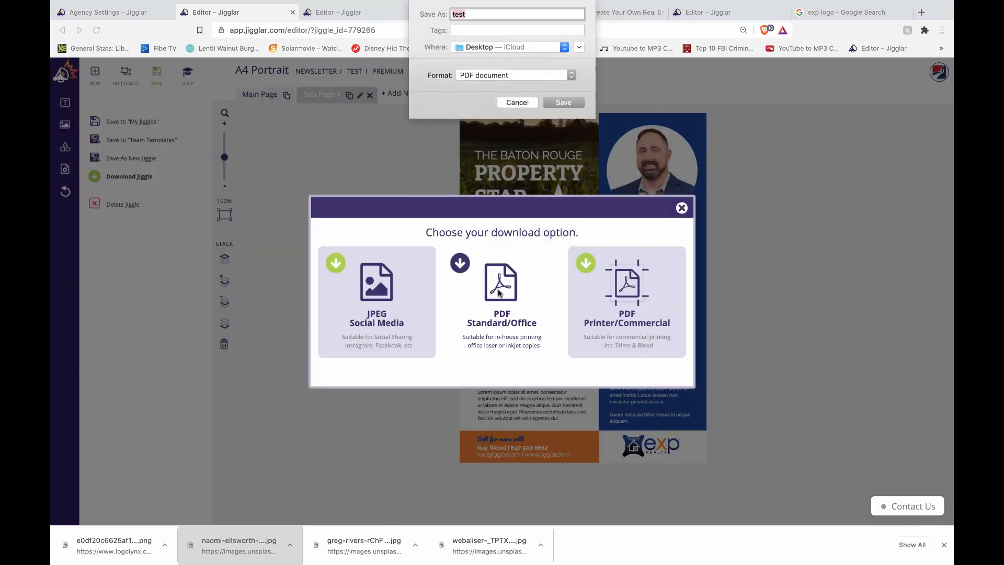
left_click(564, 103)
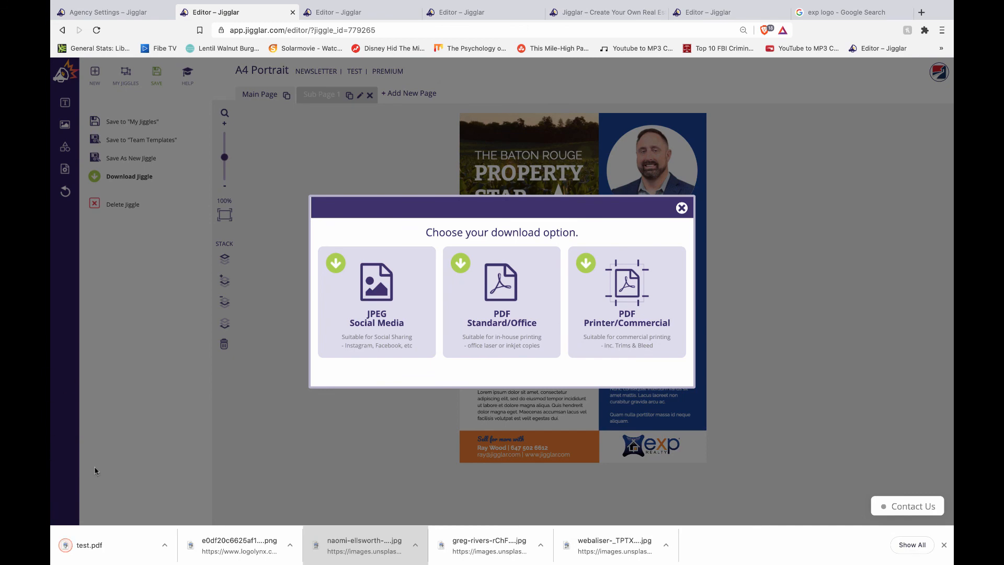
- Open test.pdf from the downloads bar and scroll through both newsletter pages
left_click(86, 546)
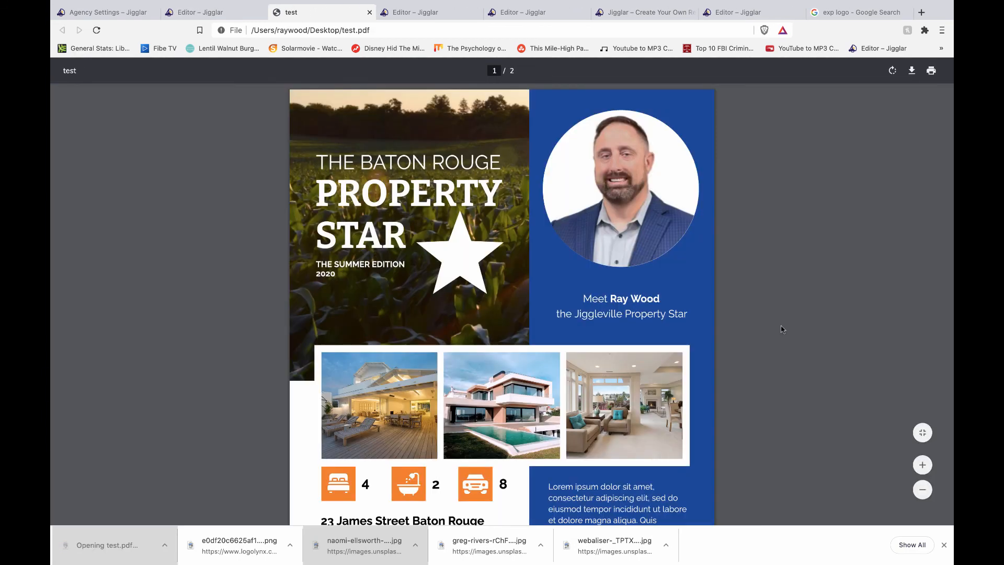
scroll(781, 329, "down", 10)
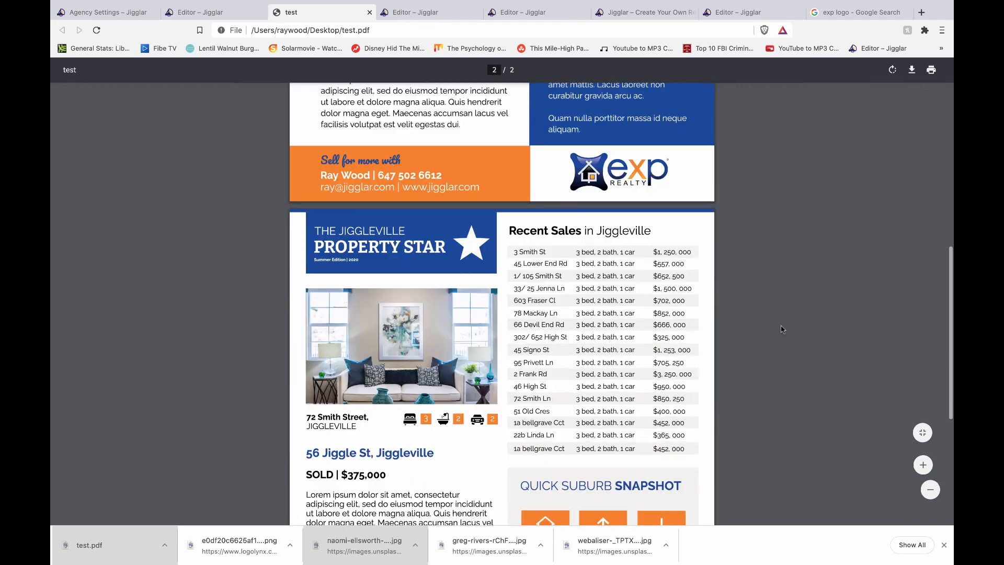
scroll(781, 329, "down", 5)
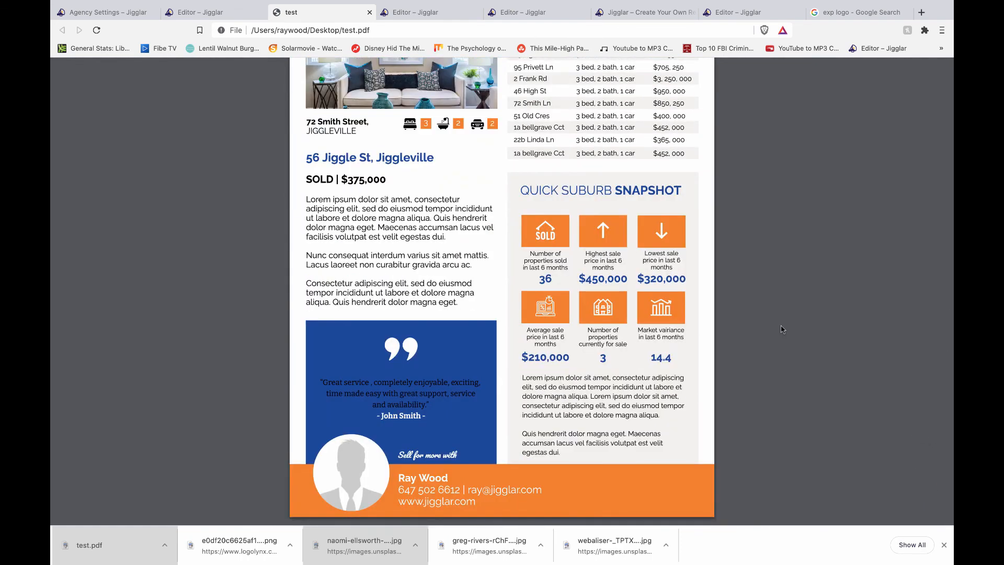
scroll(782, 329, "up", 15)
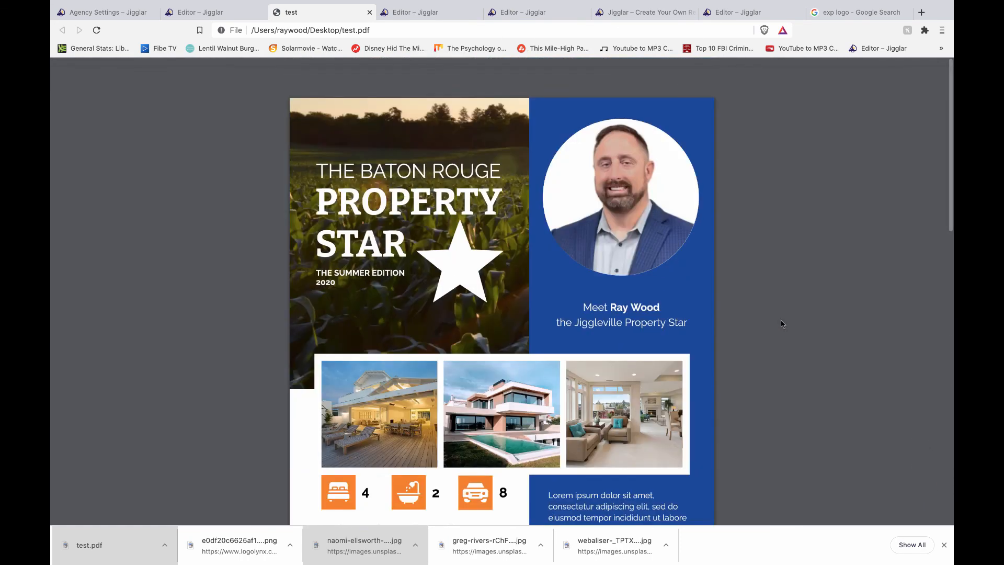
scroll(781, 324, "down", 1)
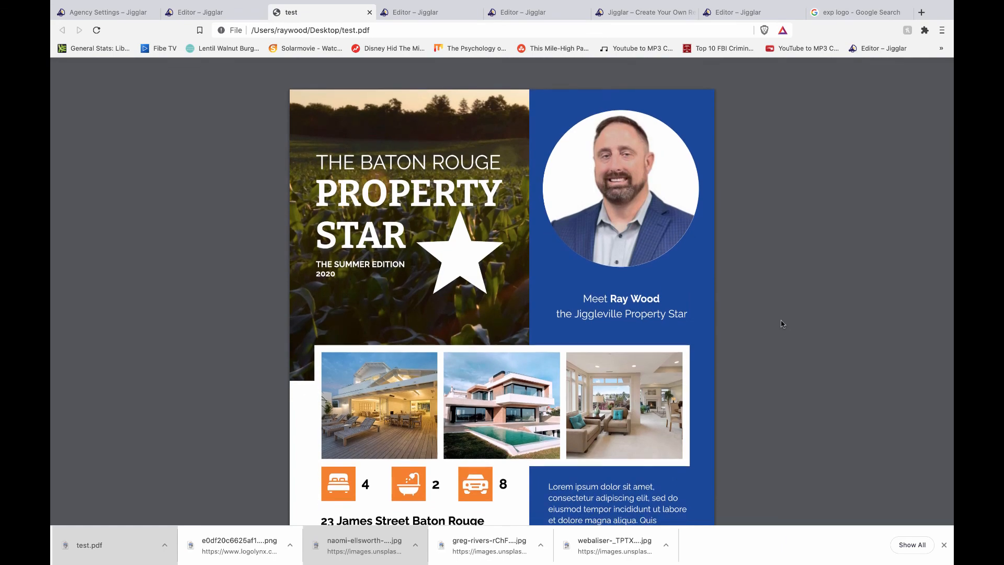
scroll(781, 325, "down", 8)
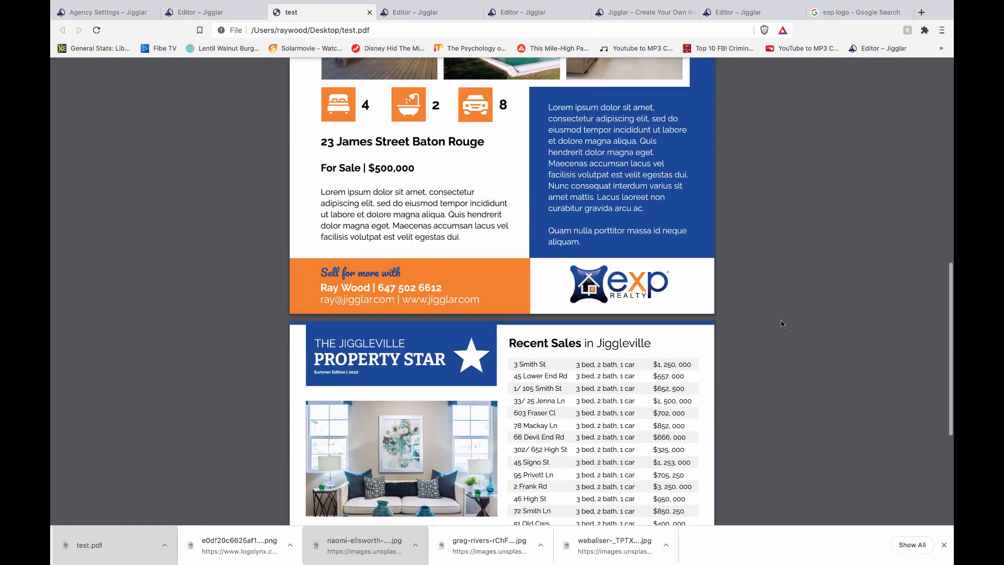
scroll(782, 324, "down", 8)
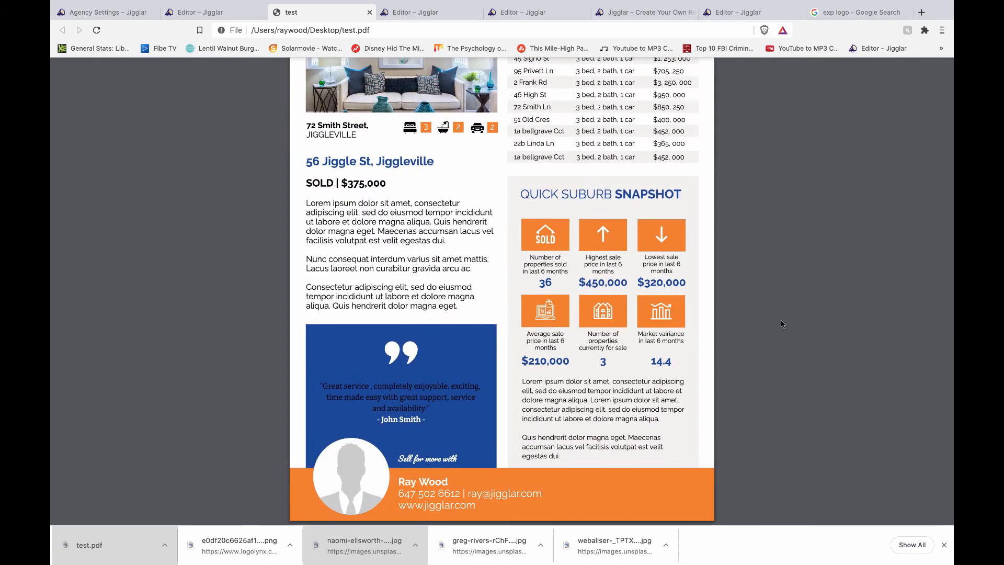
scroll(783, 319, "up", 15)
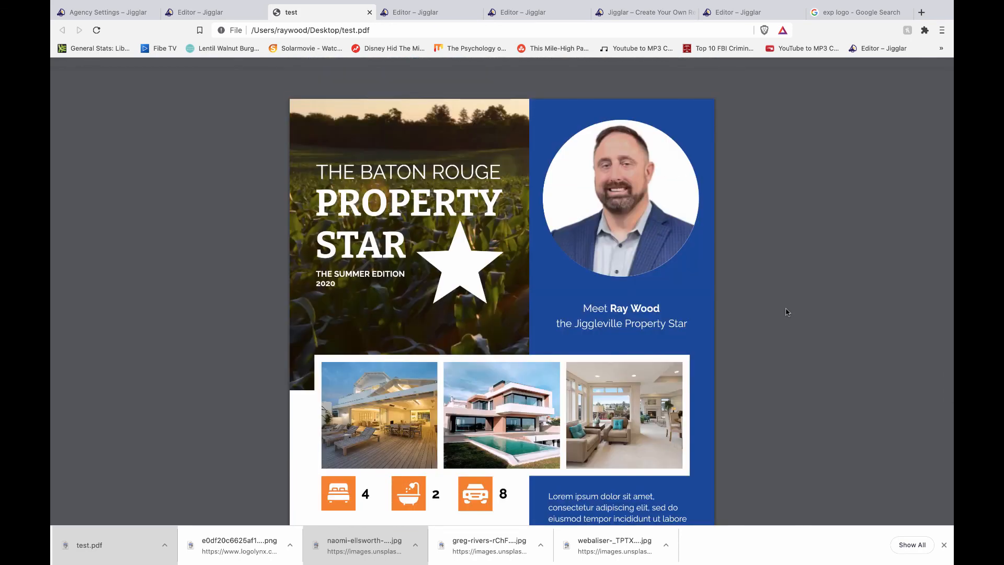
scroll(787, 312, "down", 1)
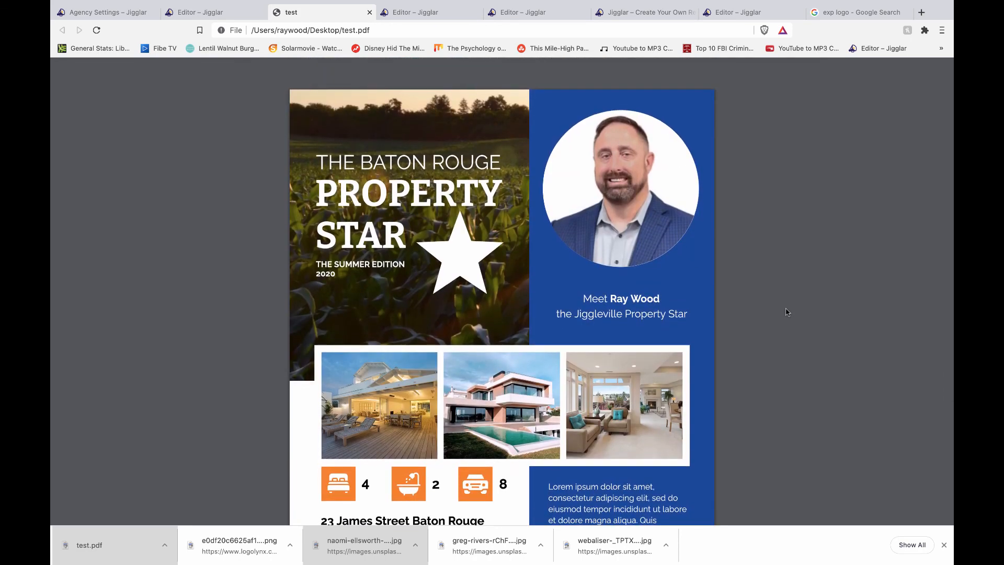